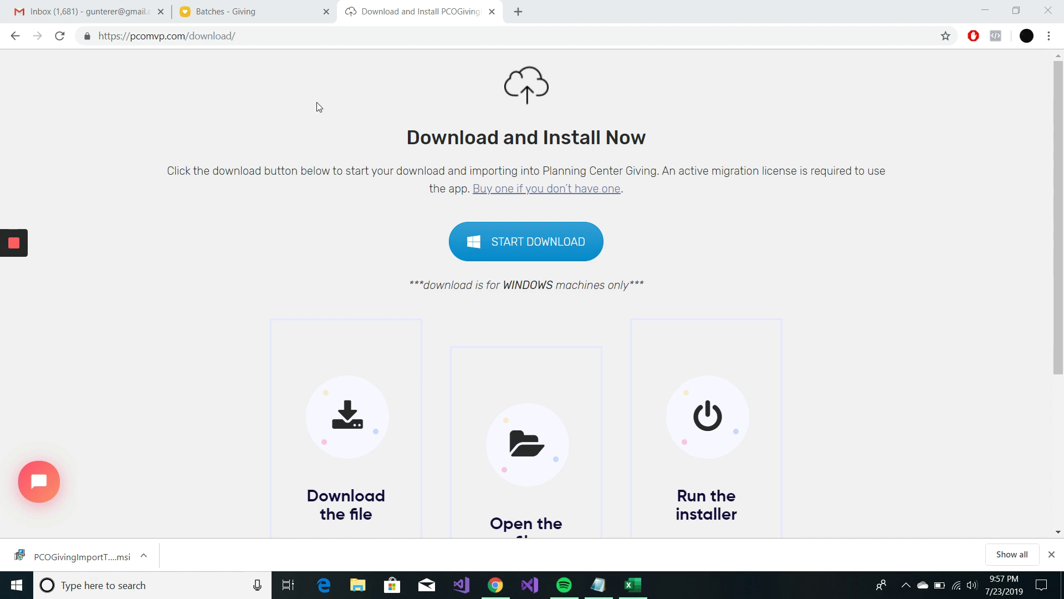
Highlight the download page's web address, then return to the page
drag(244, 35, 92, 29)
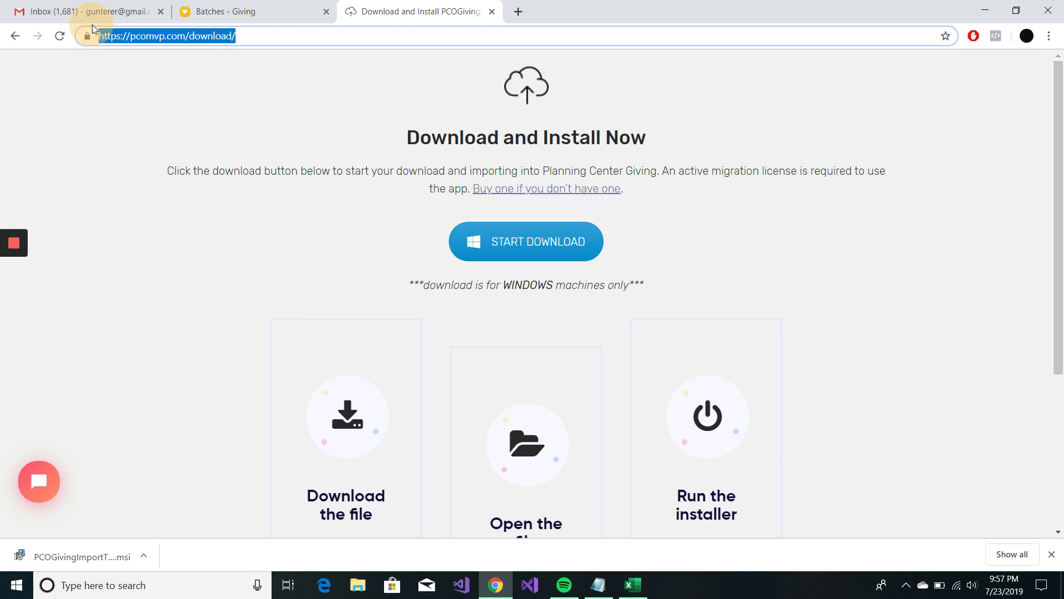
click(272, 74)
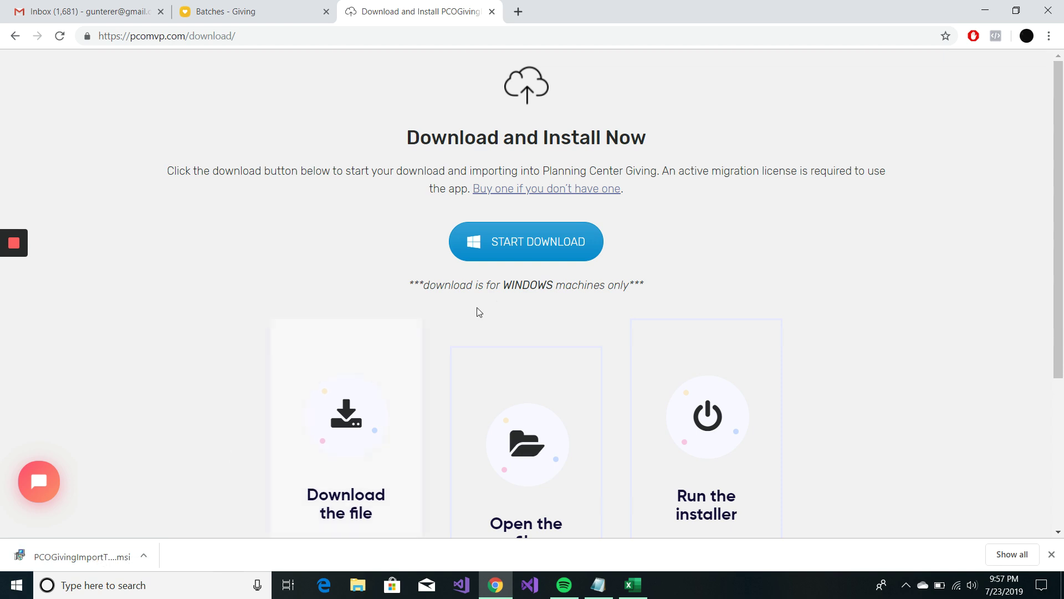
drag(477, 247, 414, 228)
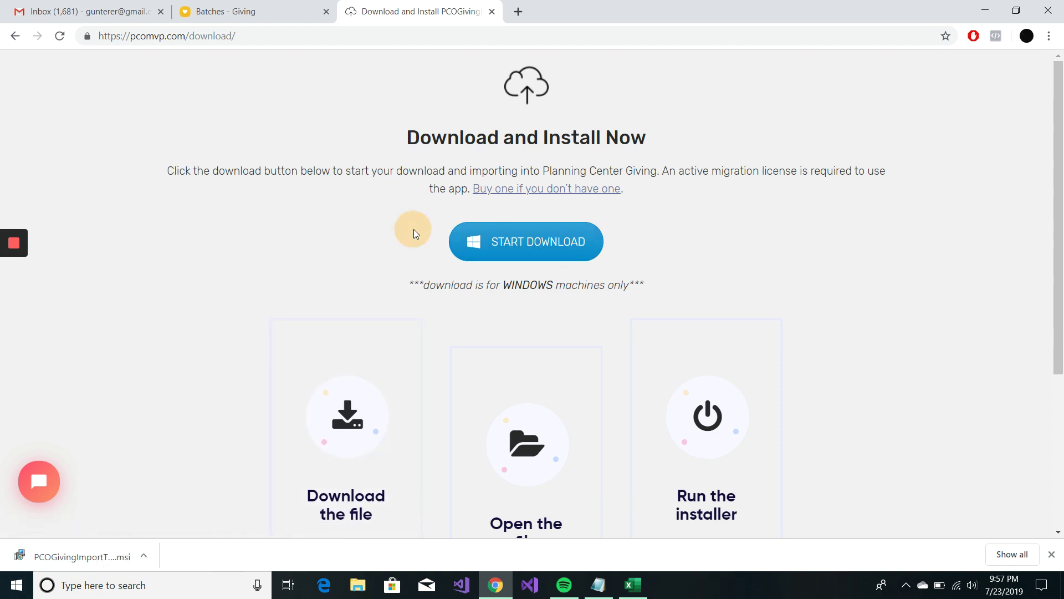
Run the downloaded import tool installer past SmartScreen and minimize Chrome
click(78, 554)
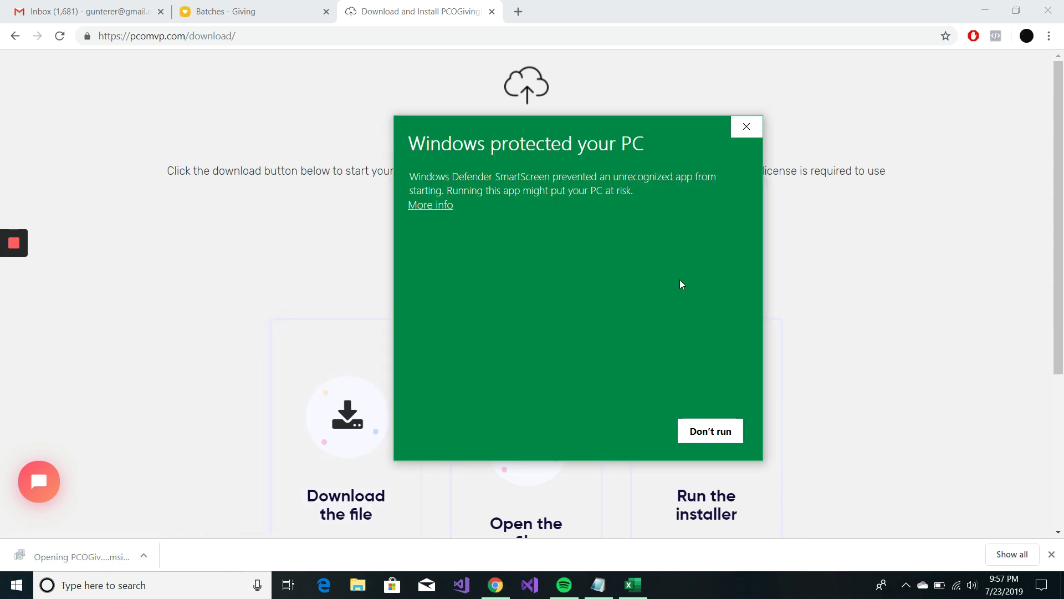
click(438, 205)
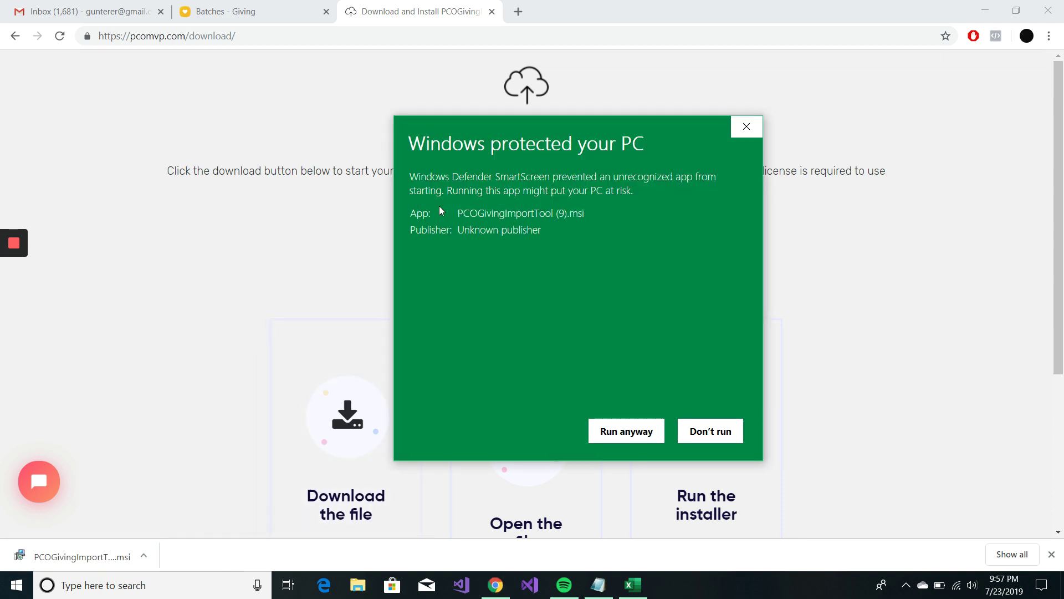
click(619, 436)
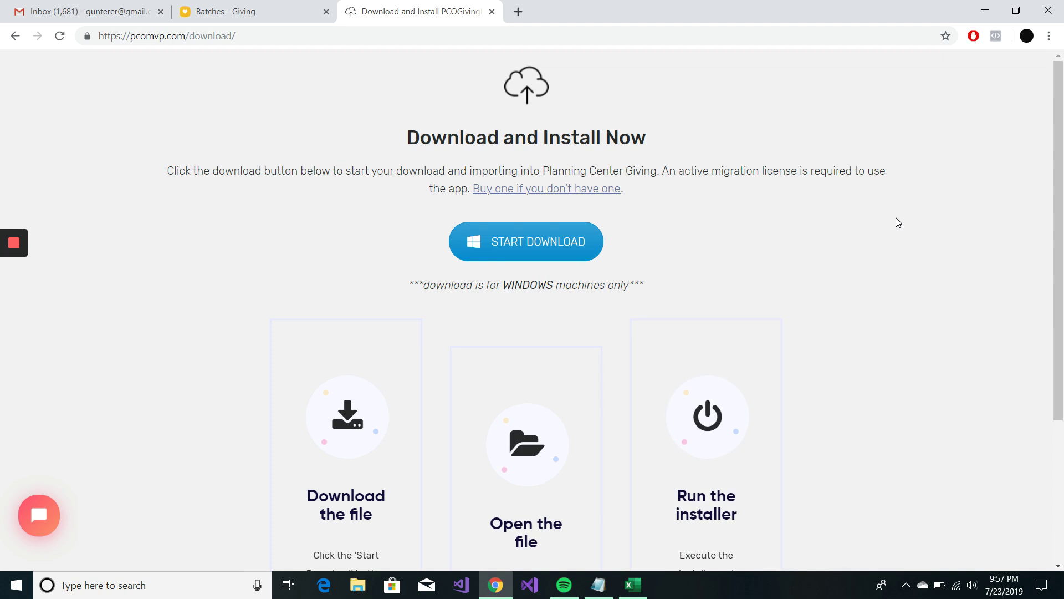
click(985, 10)
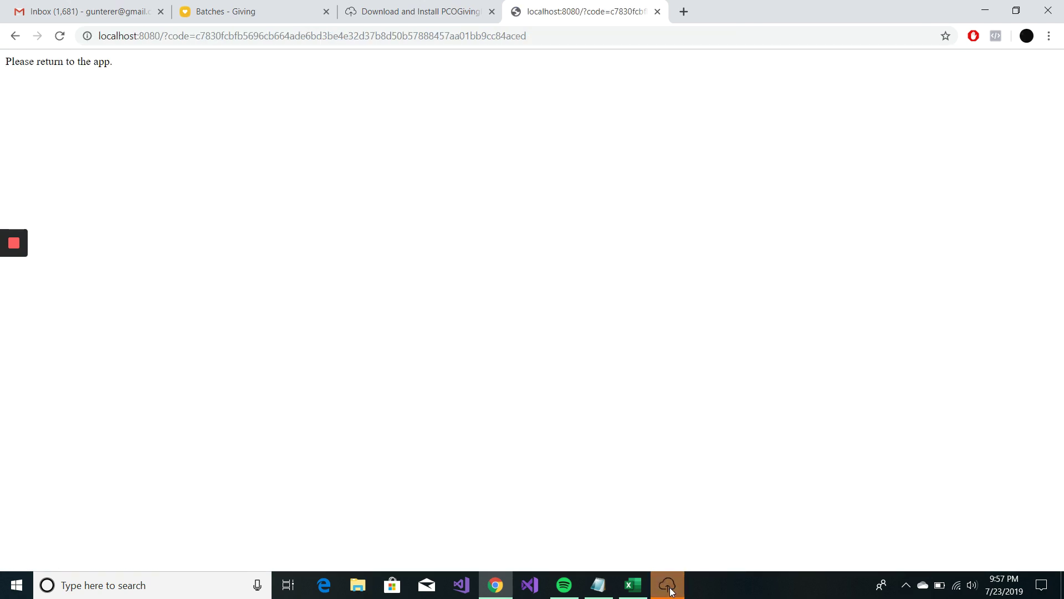
Copy the license key from Notepad into the License Key field and submit it with ACCESS
click(667, 586)
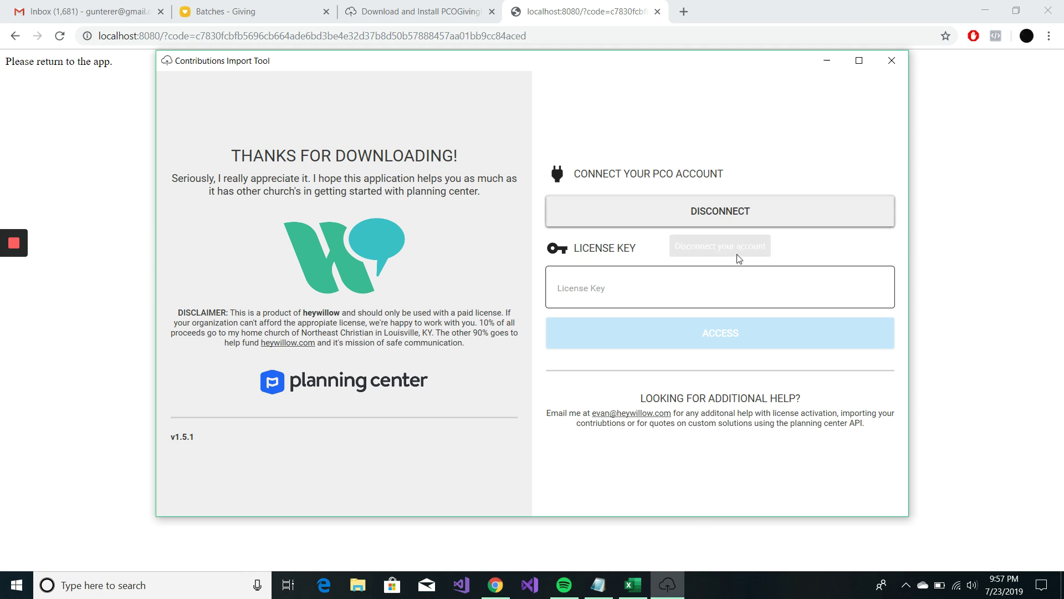
click(717, 299)
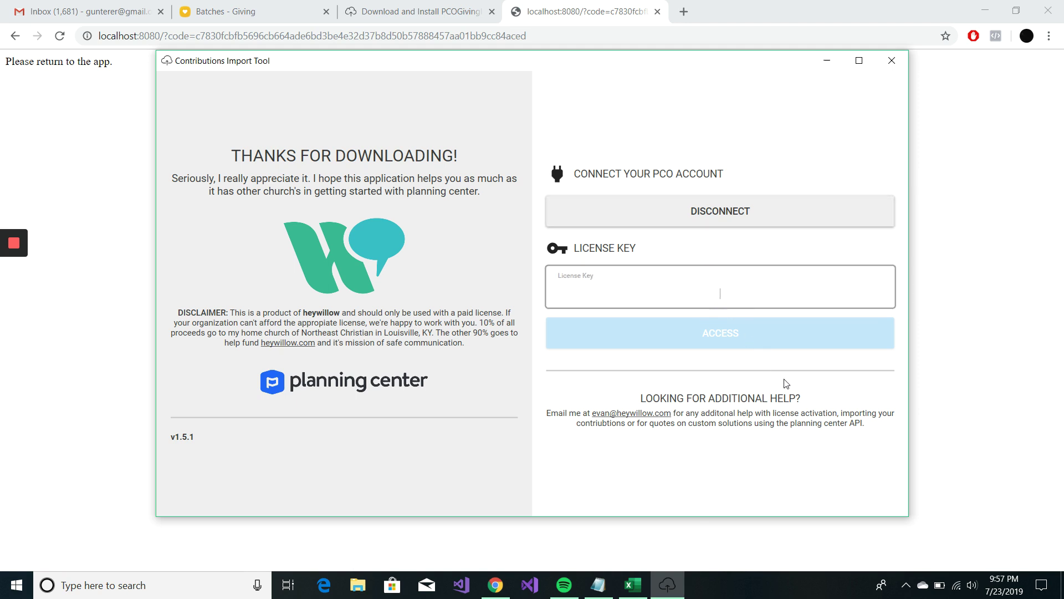
click(603, 586)
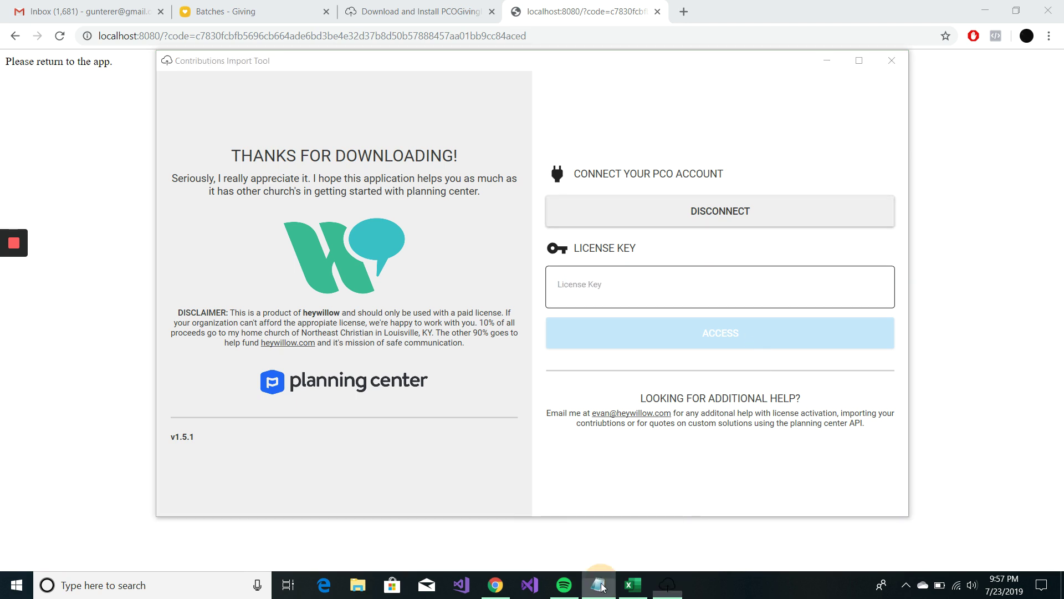
drag(33, 111, 165, 108)
key(ctrl+c)
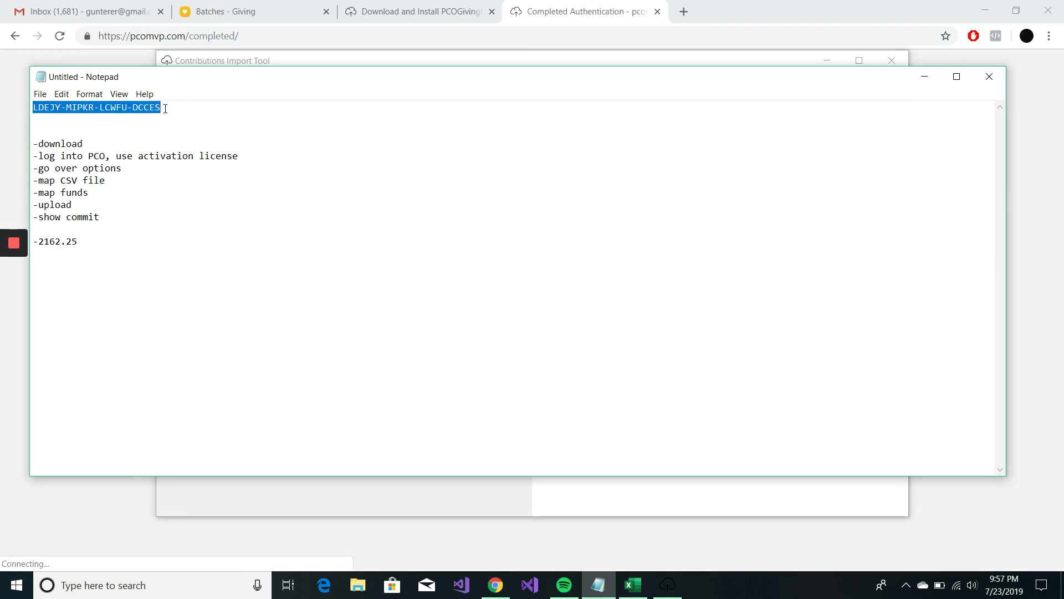
click(924, 81)
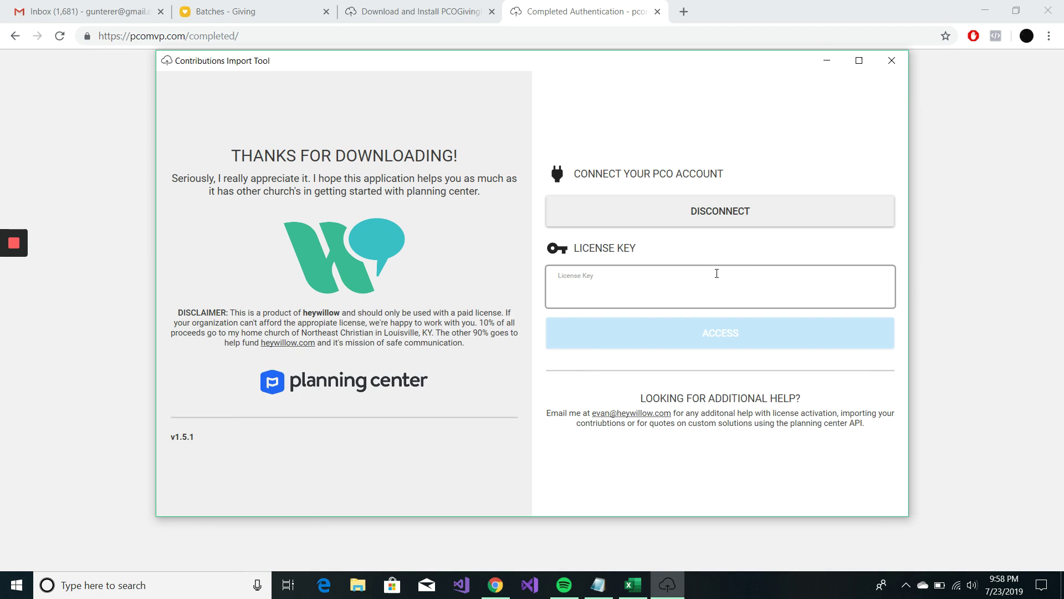
key(ctrl+v)
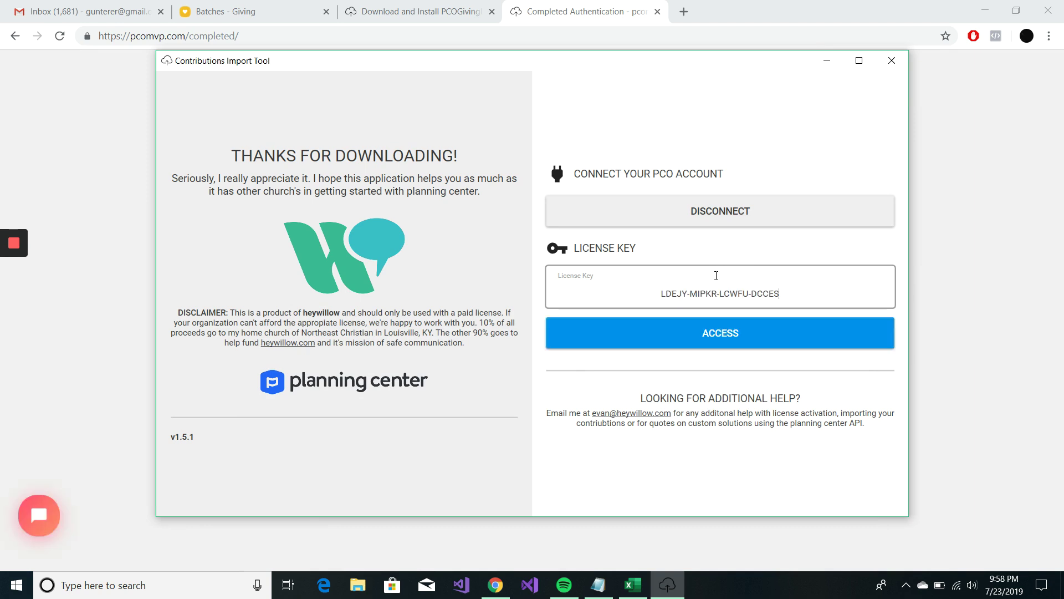
click(745, 344)
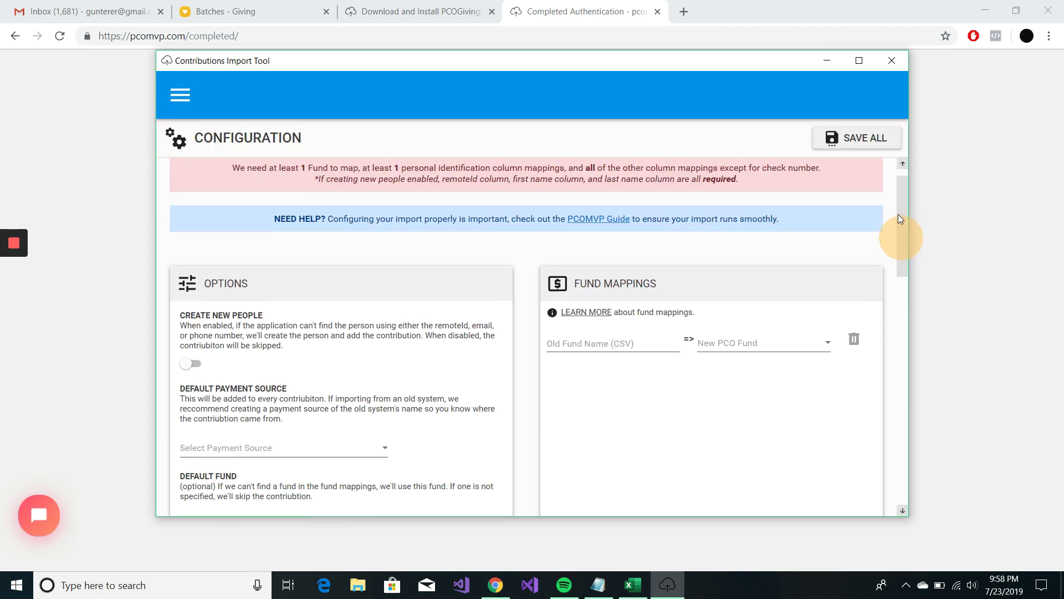
Scroll the Configuration page and switch Create New People on, then back off
drag(898, 213, 893, 241)
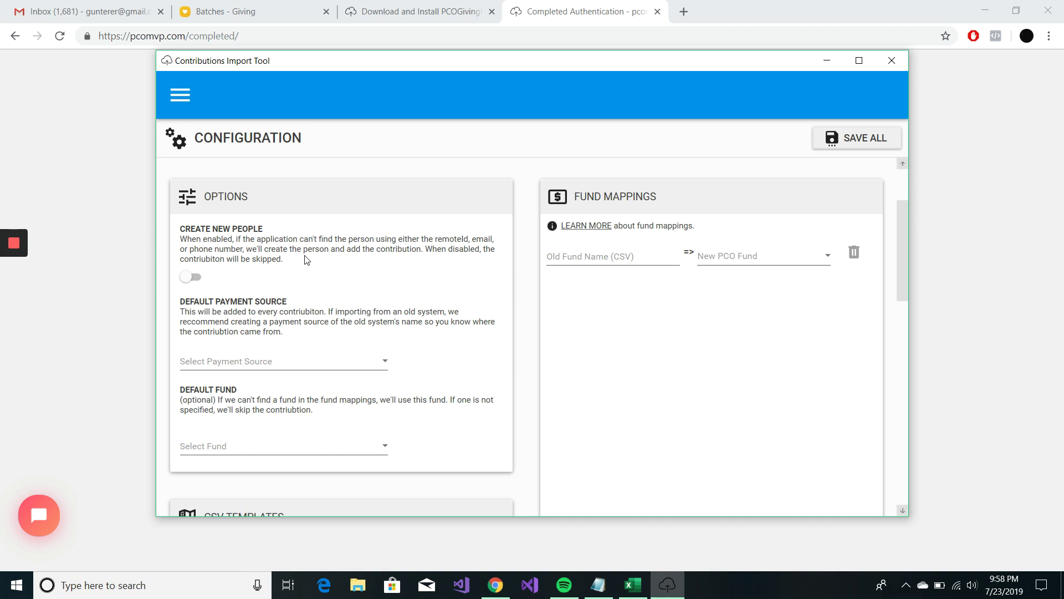
click(196, 277)
click(196, 276)
Choose Arena in the Select Payment Source dropdown
click(377, 364)
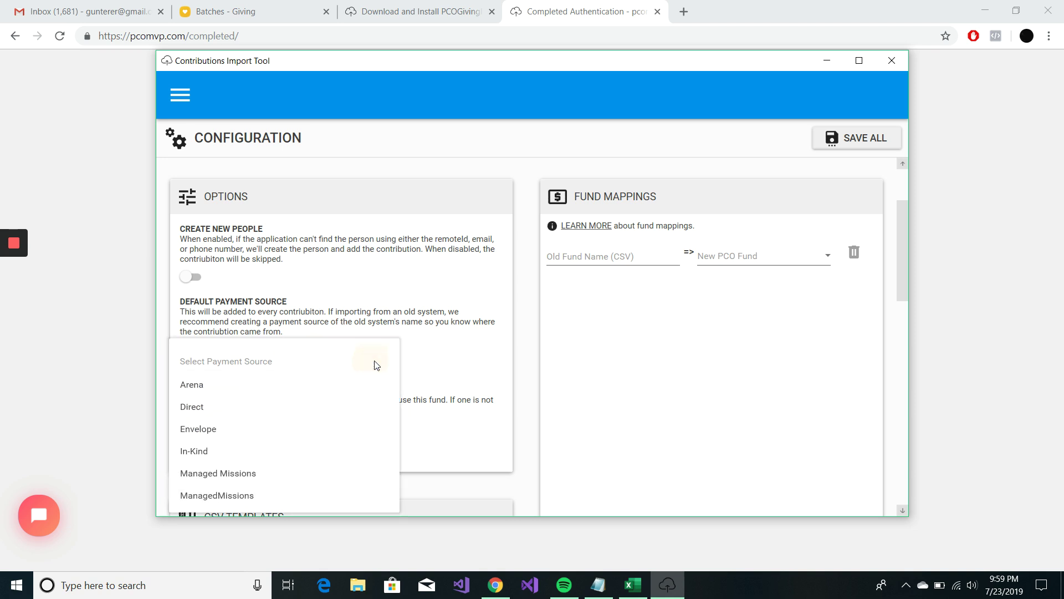
click(215, 383)
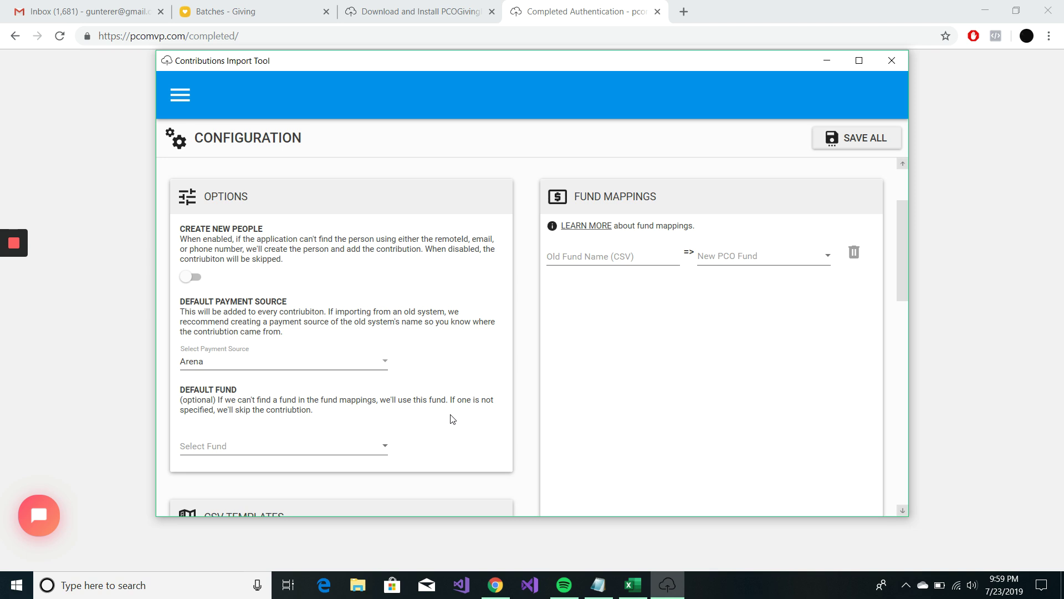
click(669, 225)
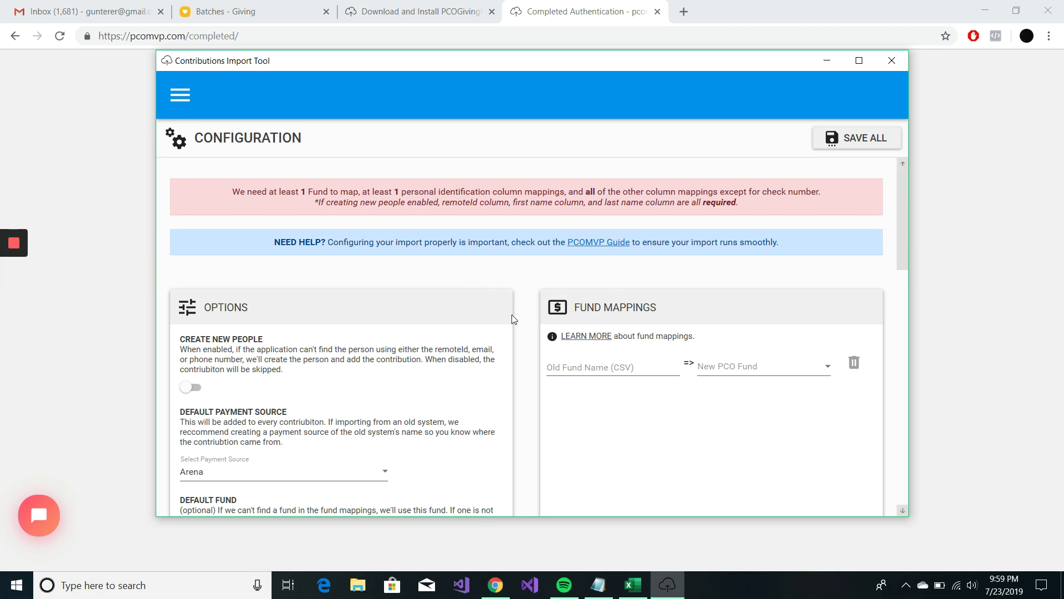
Review the F1 Import template's columns (Contributor_ID, Fund, Amount, Type, Received_Date, Reference) and minimize Excel
scroll(511, 314, down, 14)
scroll(511, 314, up, 8)
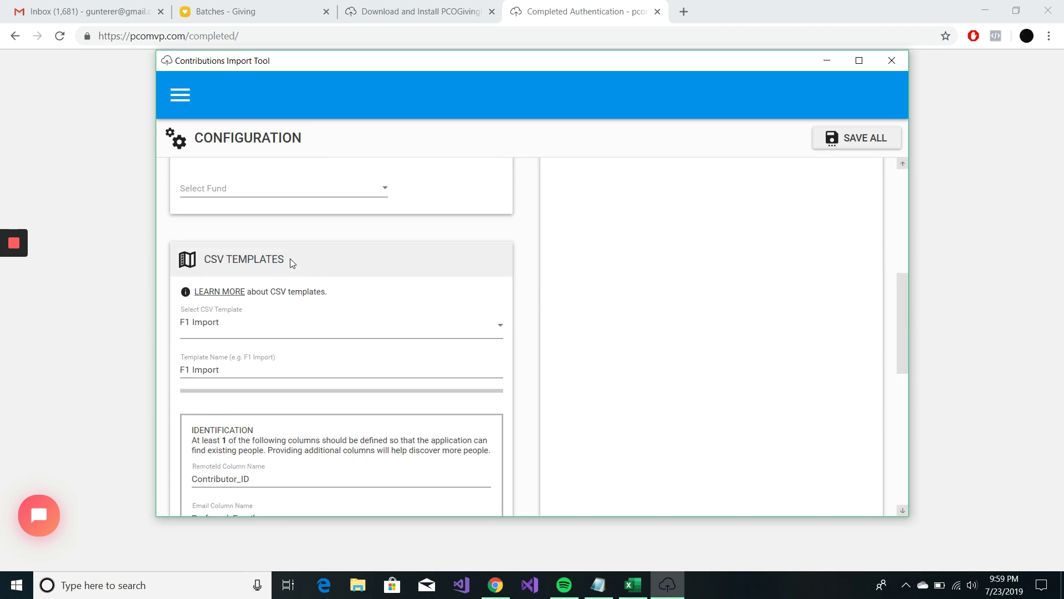
click(370, 330)
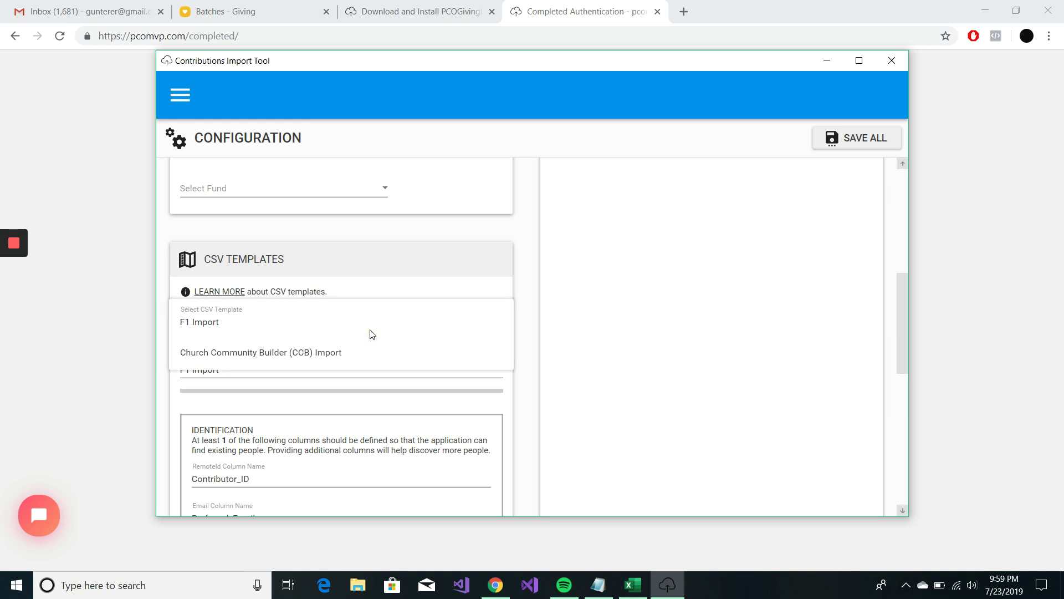
click(507, 281)
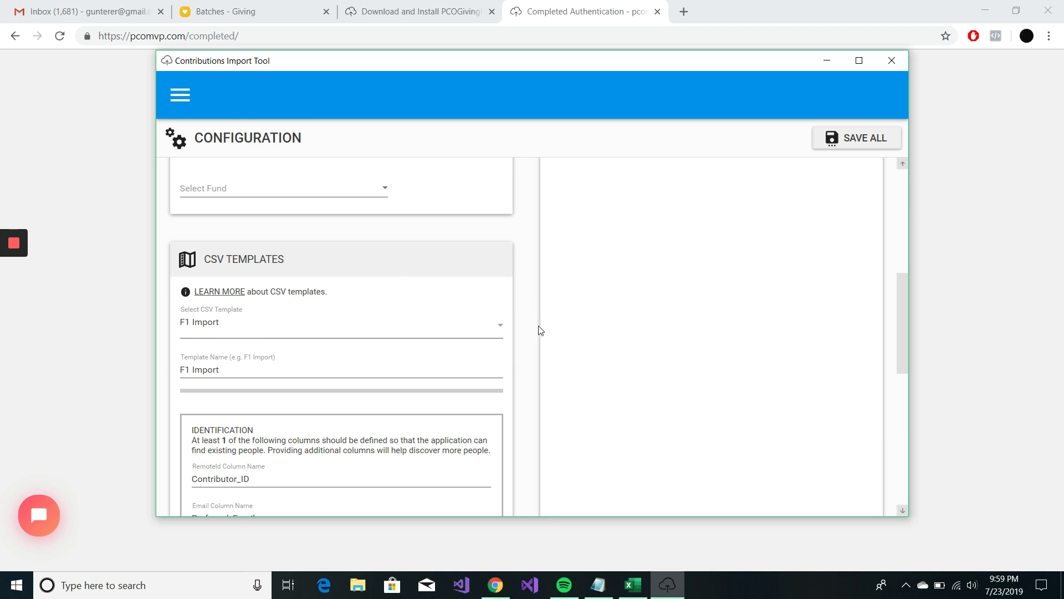
scroll(530, 353, down, 10)
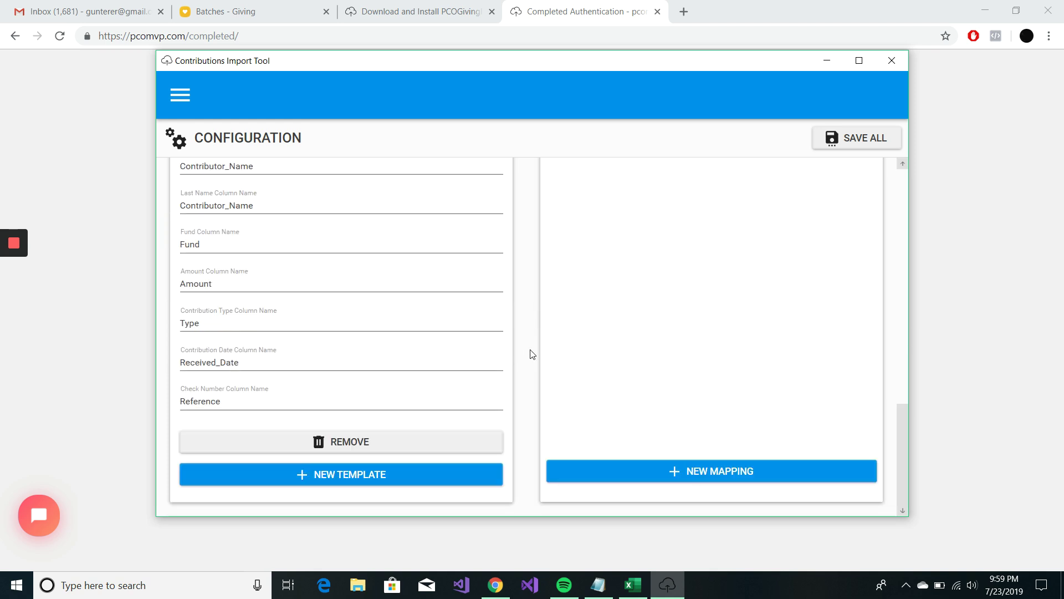
click(632, 585)
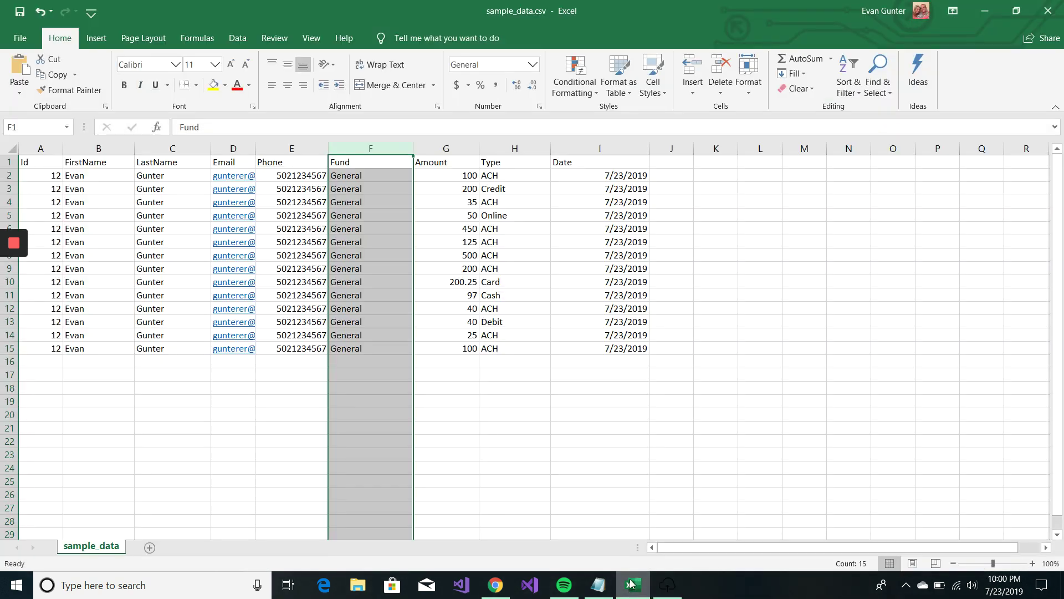
click(632, 585)
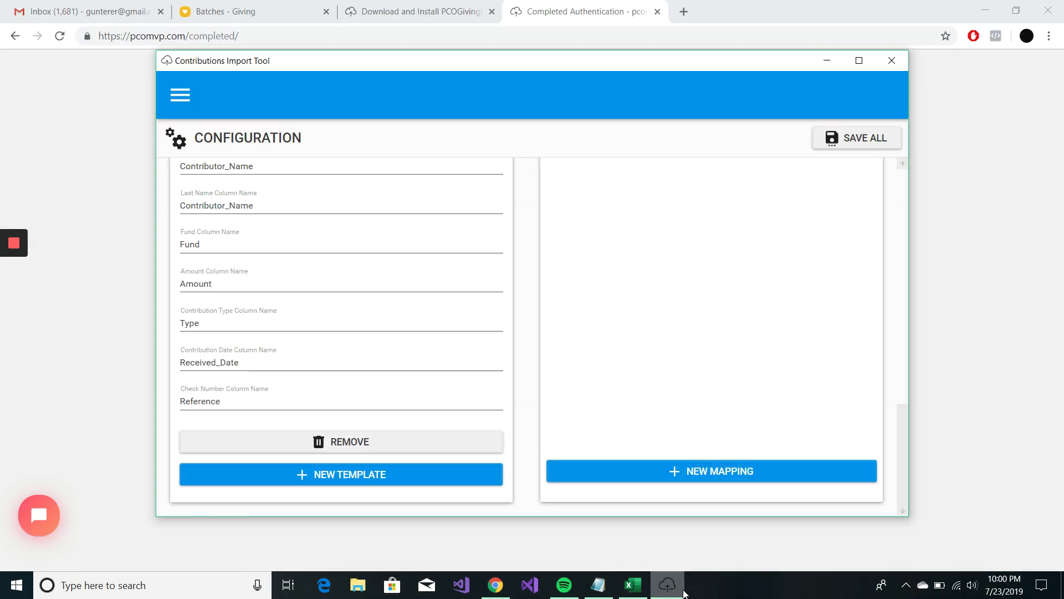
scroll(423, 275, up, 10)
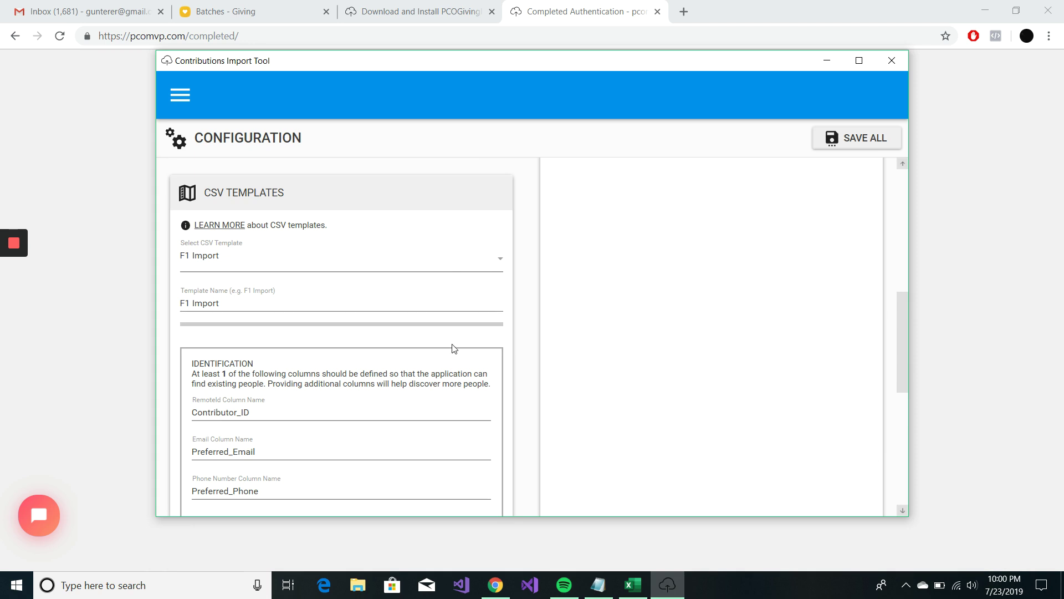
scroll(452, 347, down, 10)
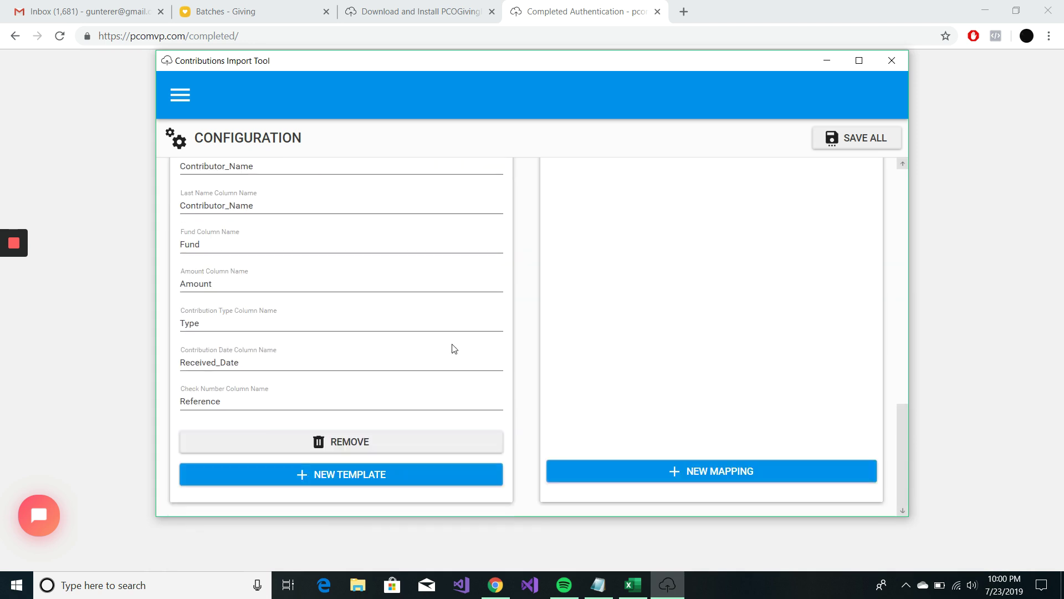
Create a new CSV template named Custom Template
click(357, 475)
scroll(466, 388, up, 3)
scroll(478, 376, up, 6)
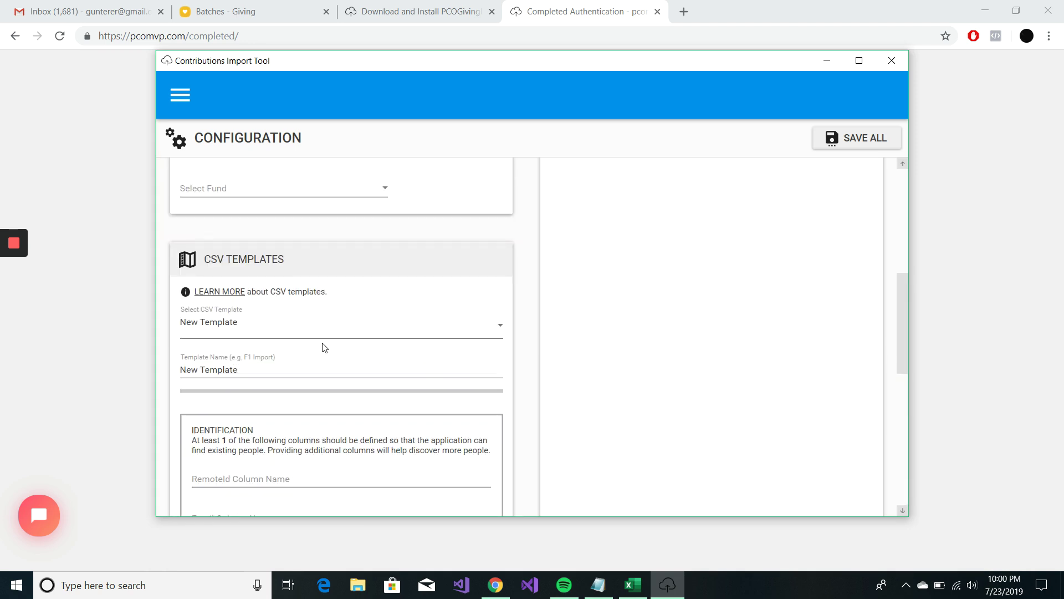
triple_click(251, 369)
text(Cu)
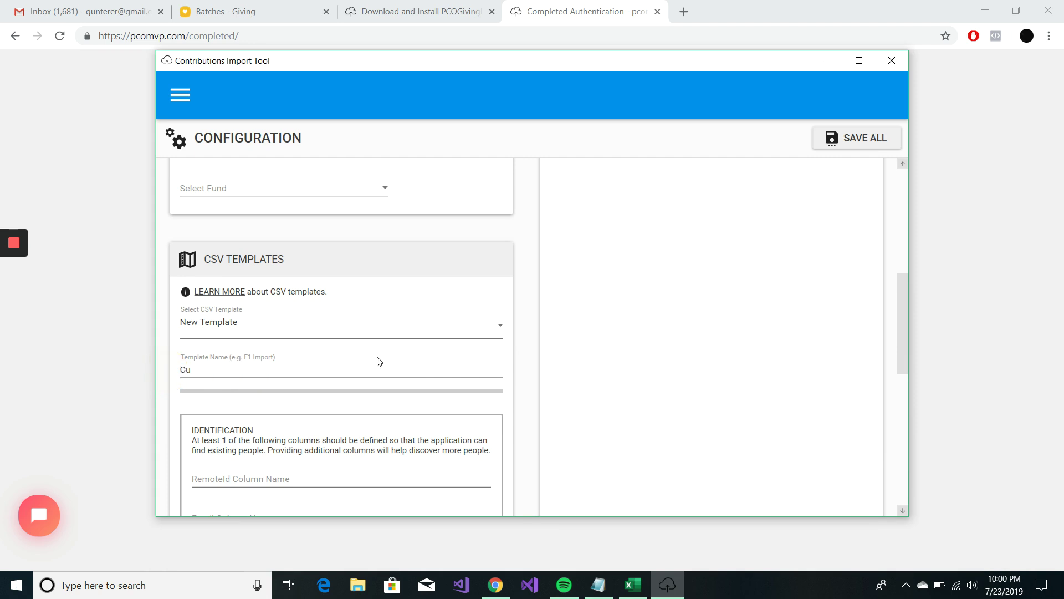
text(stom Template)
key(Return)
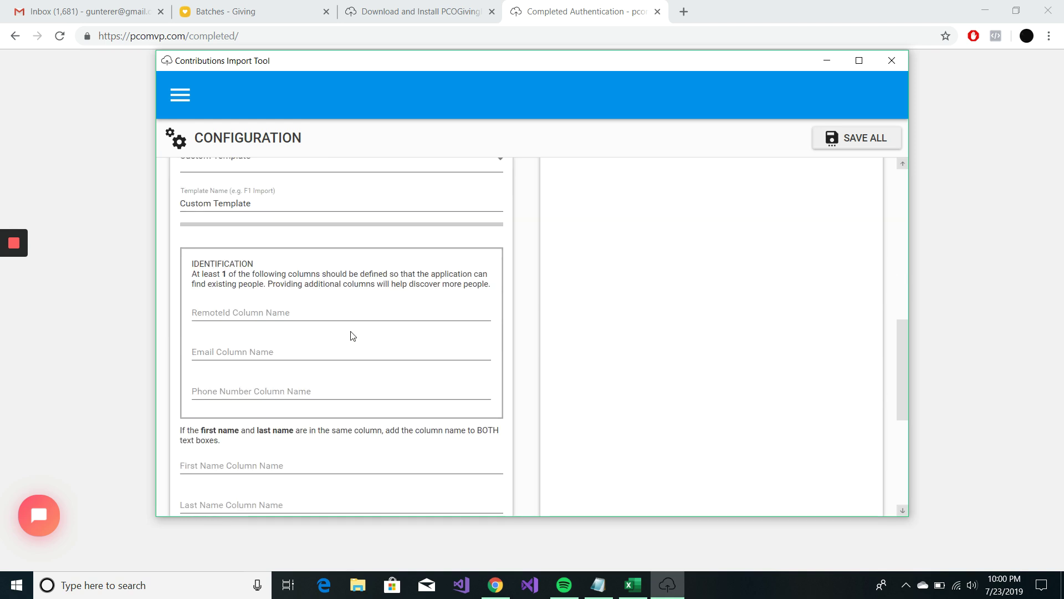
Start the email column name and check the sample_data.csv header row in Excel
click(286, 352)
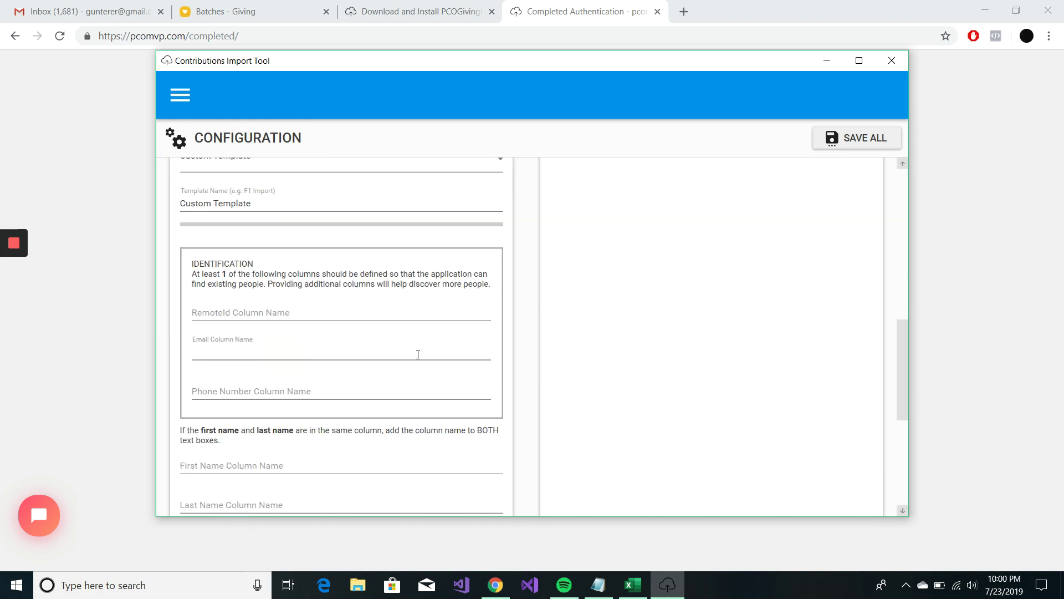
text(Email)
click(633, 585)
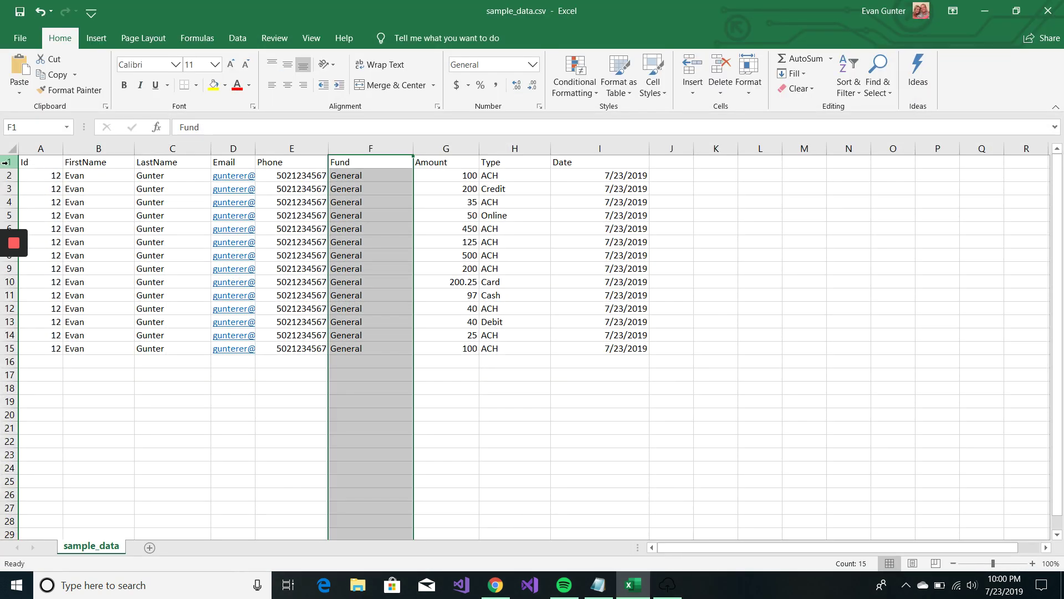
click(7, 162)
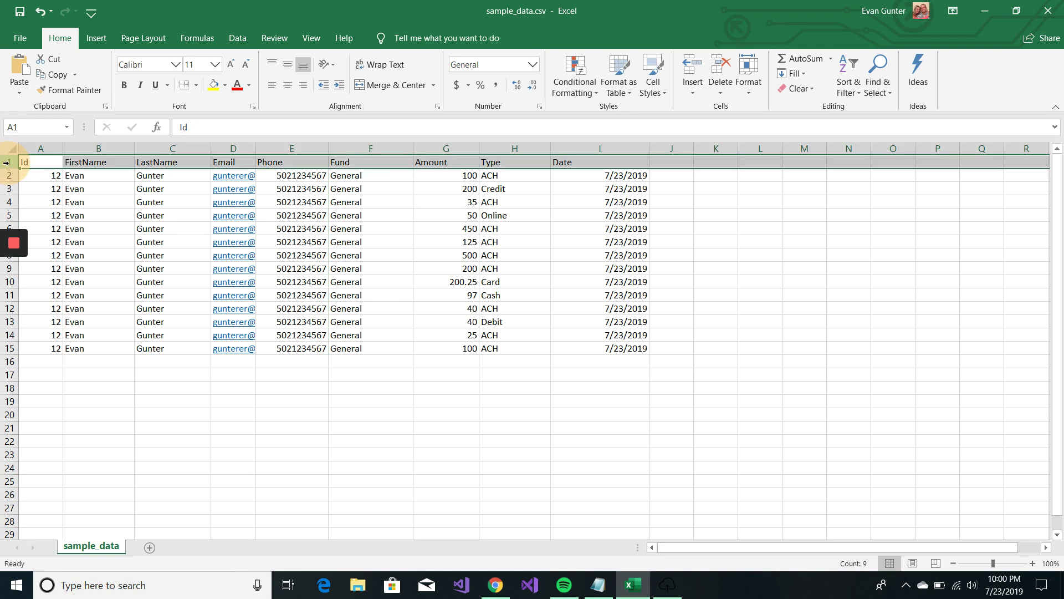
click(667, 584)
scroll(296, 372, down, 2)
scroll(296, 372, down, 3)
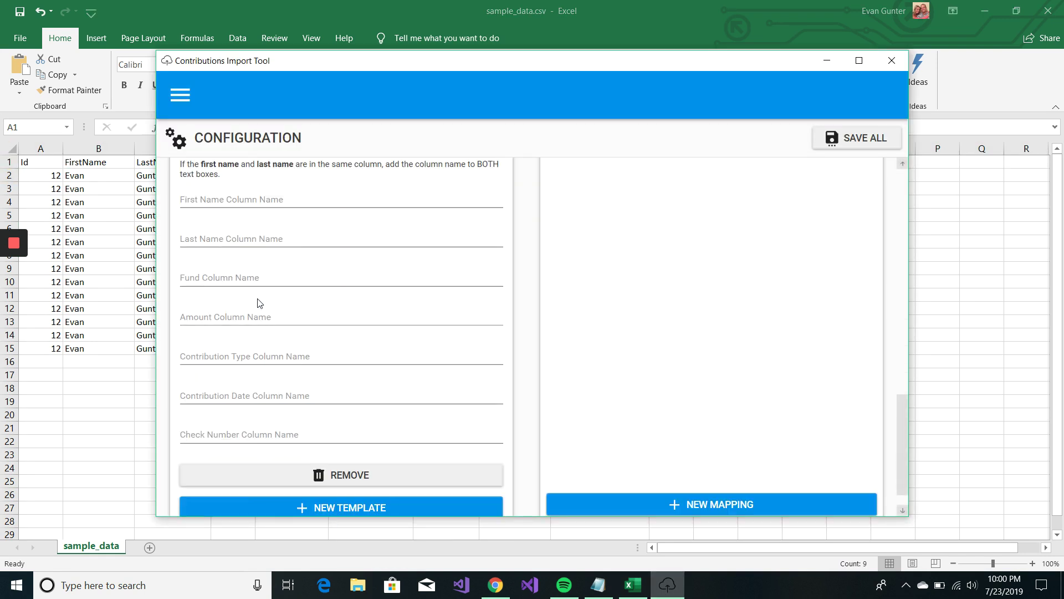
Enter the FirstName, LastName, Fund, Amount and Type column names
click(252, 198)
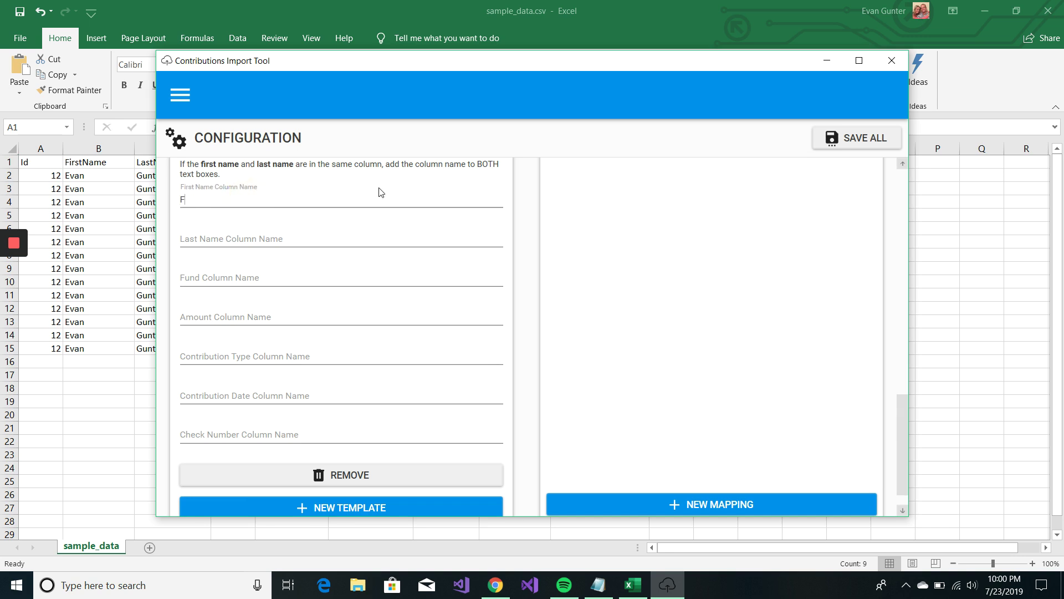
key(Tab)
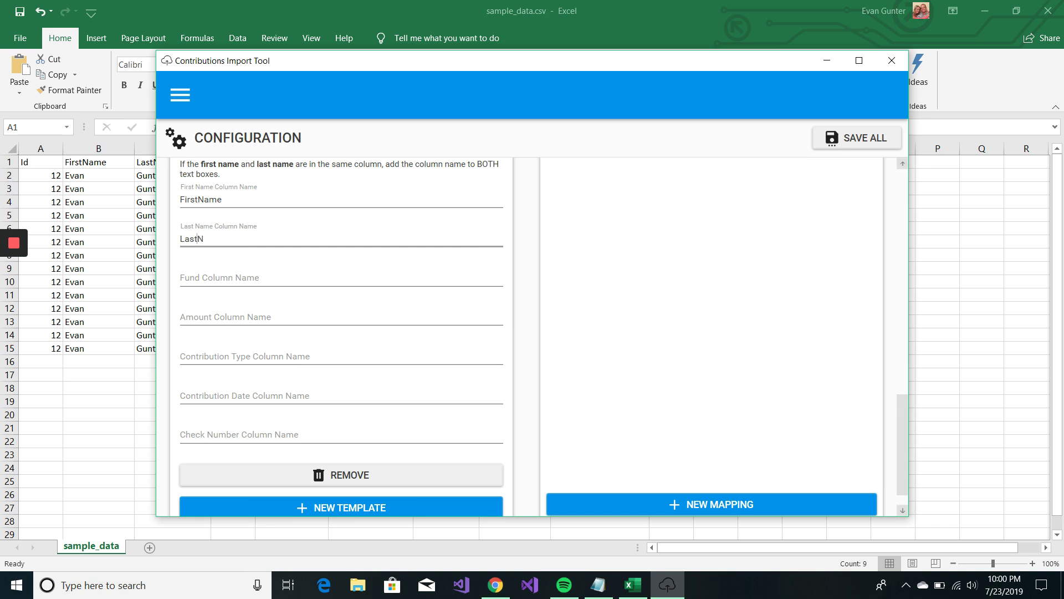
key(Tab)
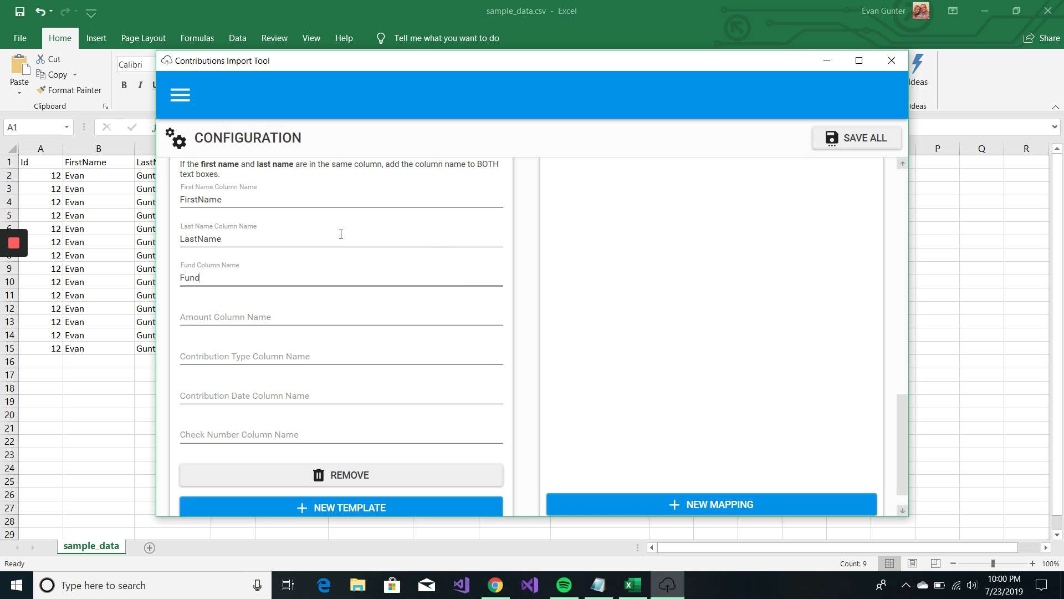
key(Tab)
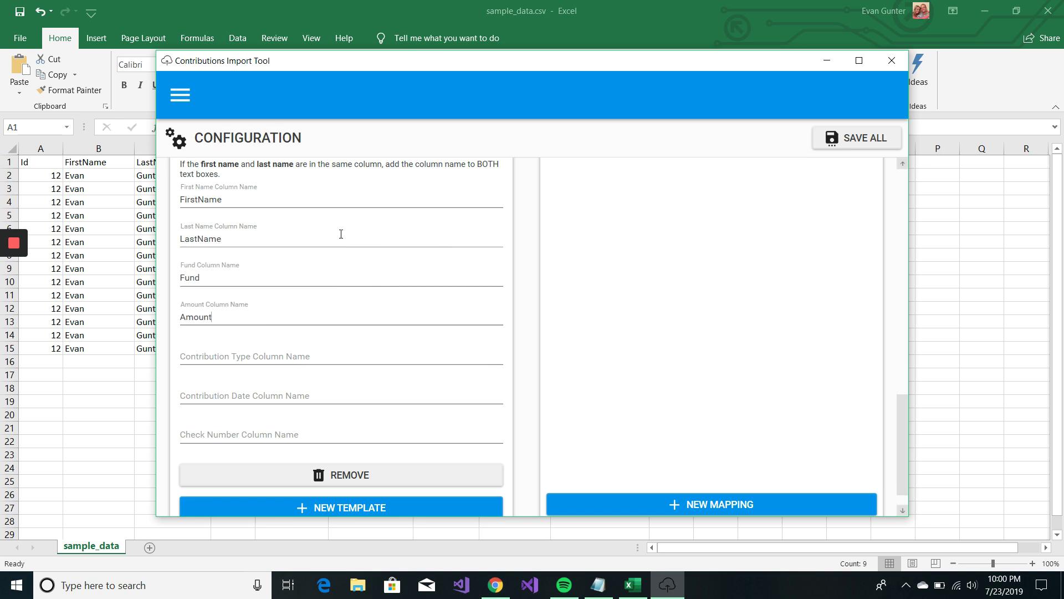
key(Tab)
key(Tab)
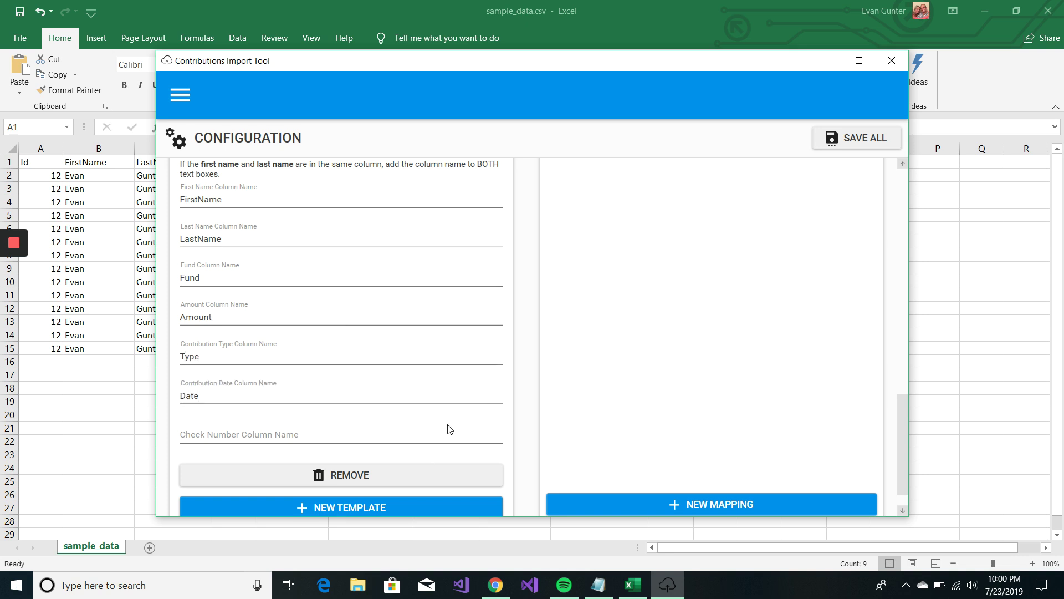
Map the CSV fund General to 4000 - Brownsboro General Fund and save all settings
scroll(515, 427, up, 10)
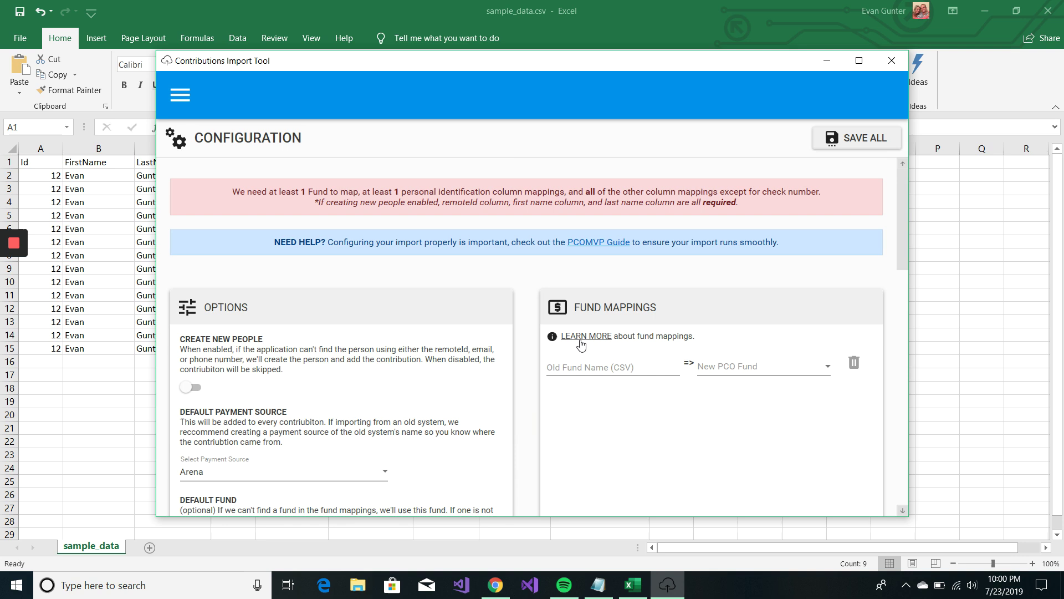
click(629, 371)
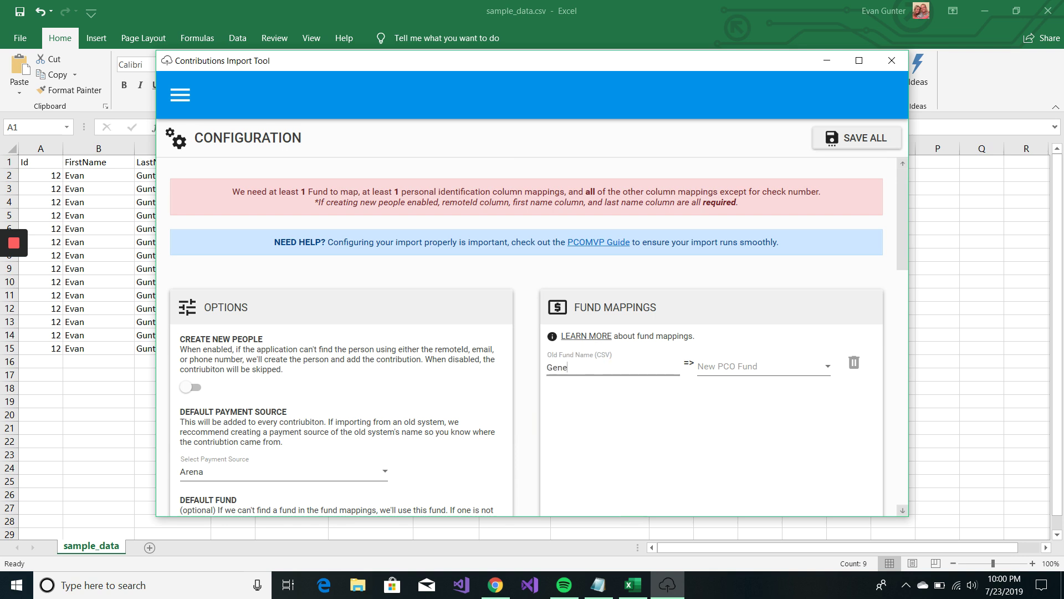
click(749, 364)
click(767, 392)
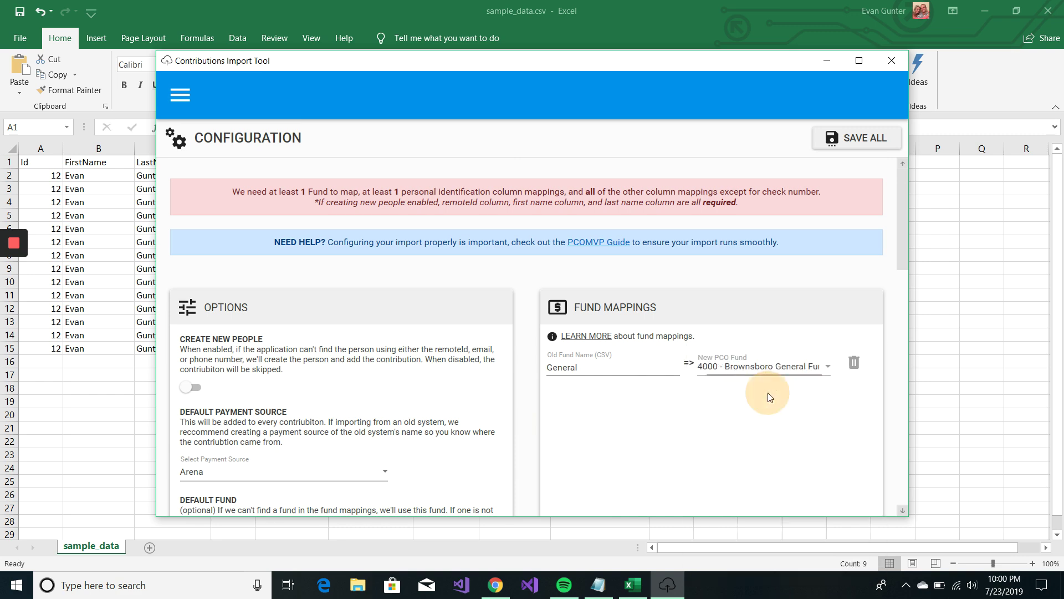
scroll(802, 318, down, 15)
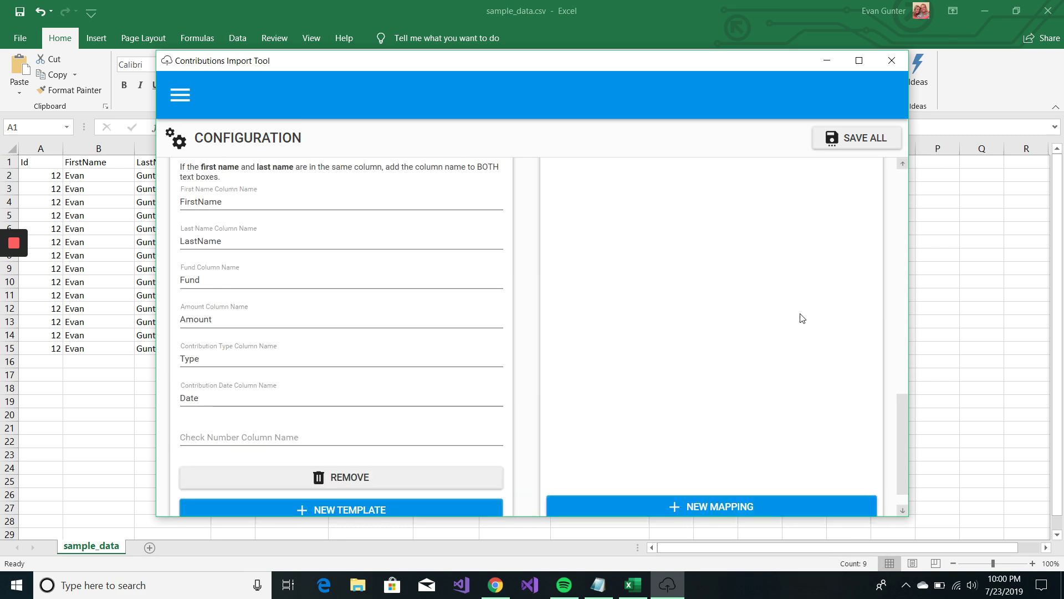
scroll(802, 317, up, 14)
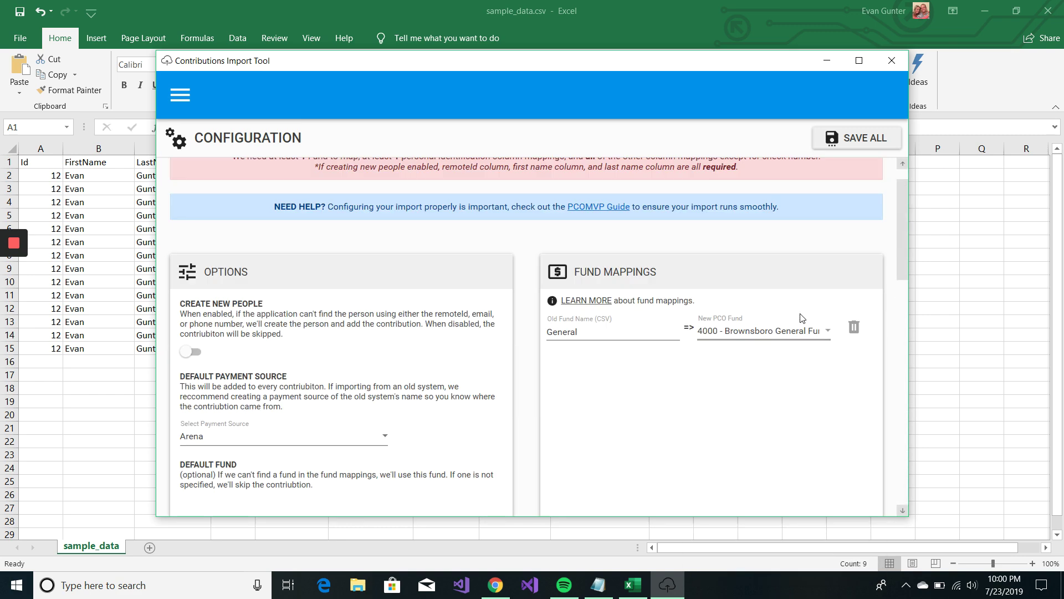
click(868, 145)
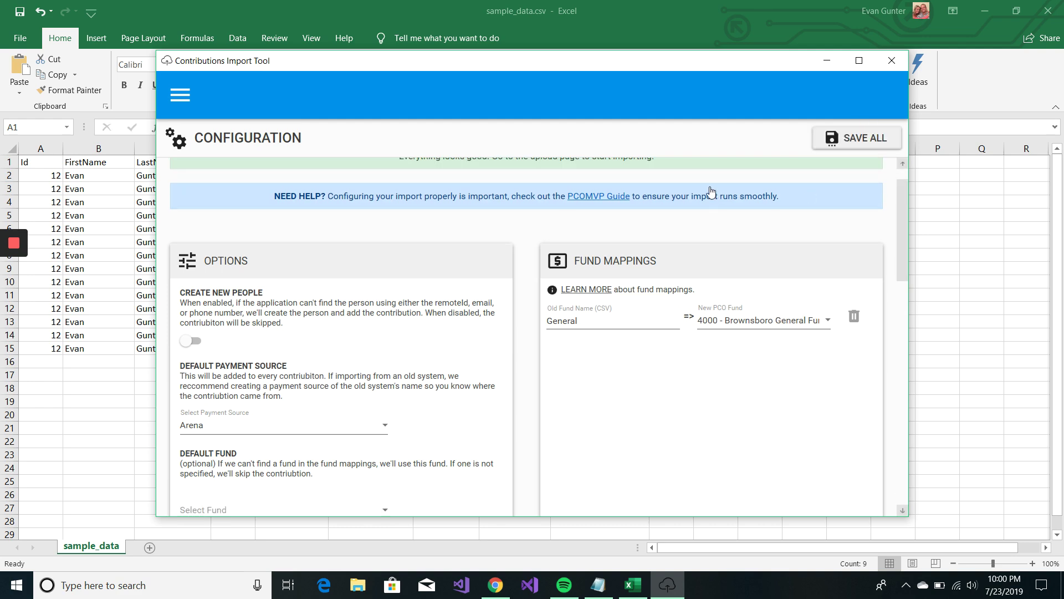
Go to the contributions upload page and dismiss the New Batch Group prompt
click(182, 95)
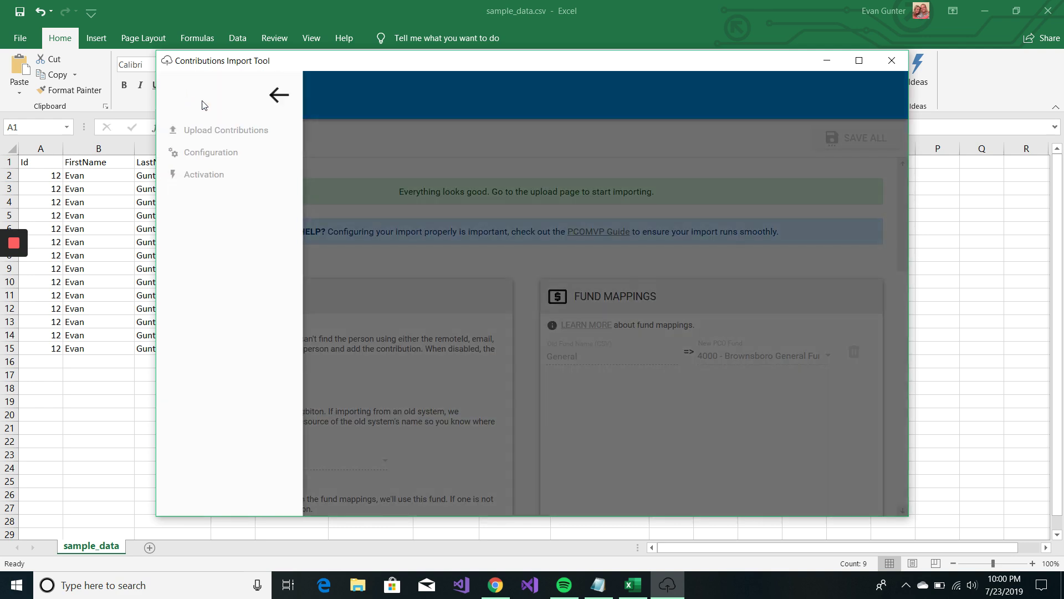
click(239, 133)
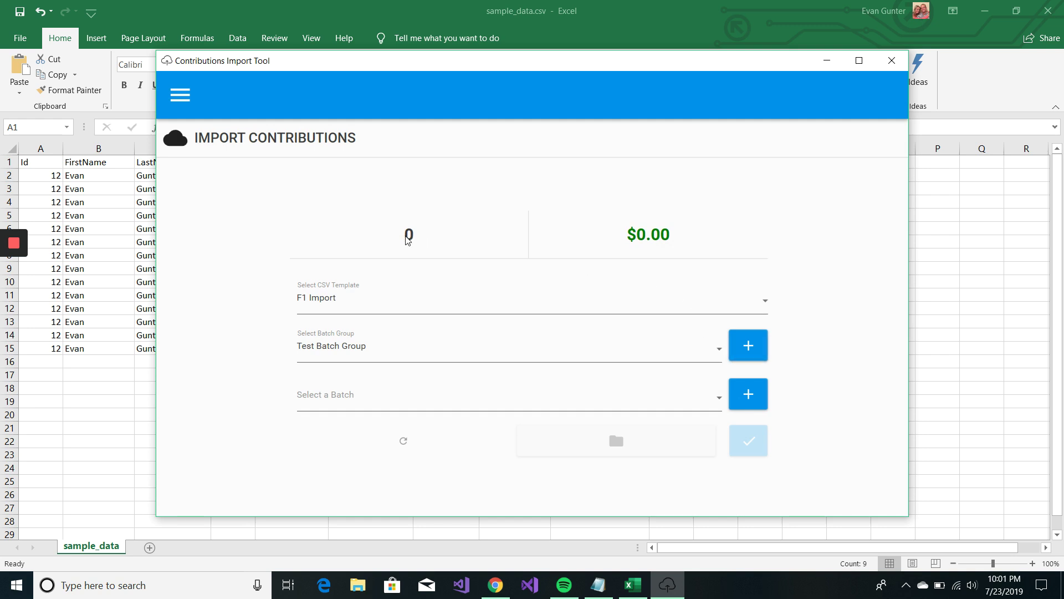
mouse_move(407, 238)
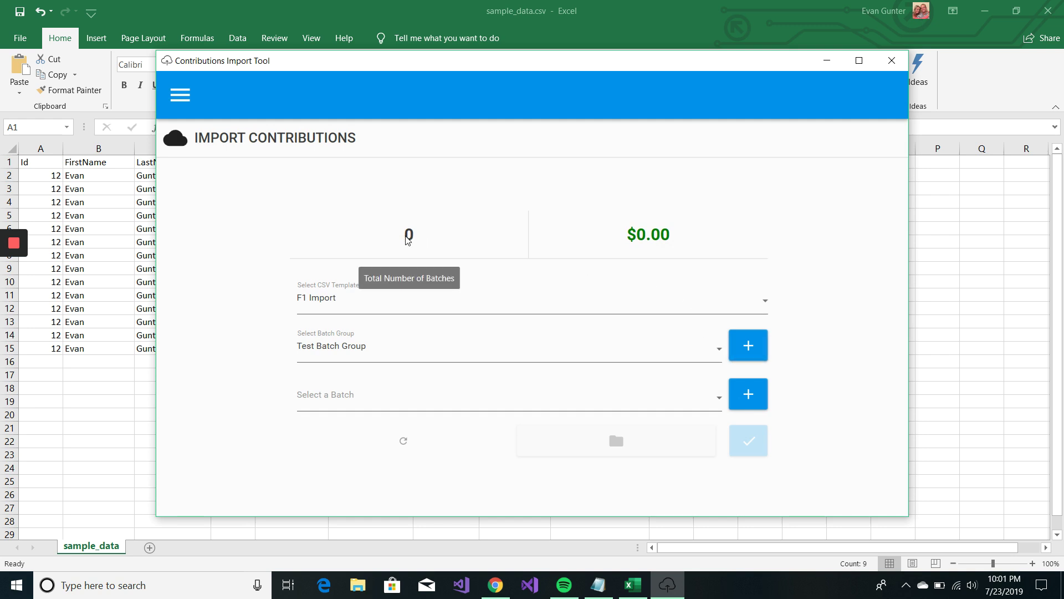
click(568, 356)
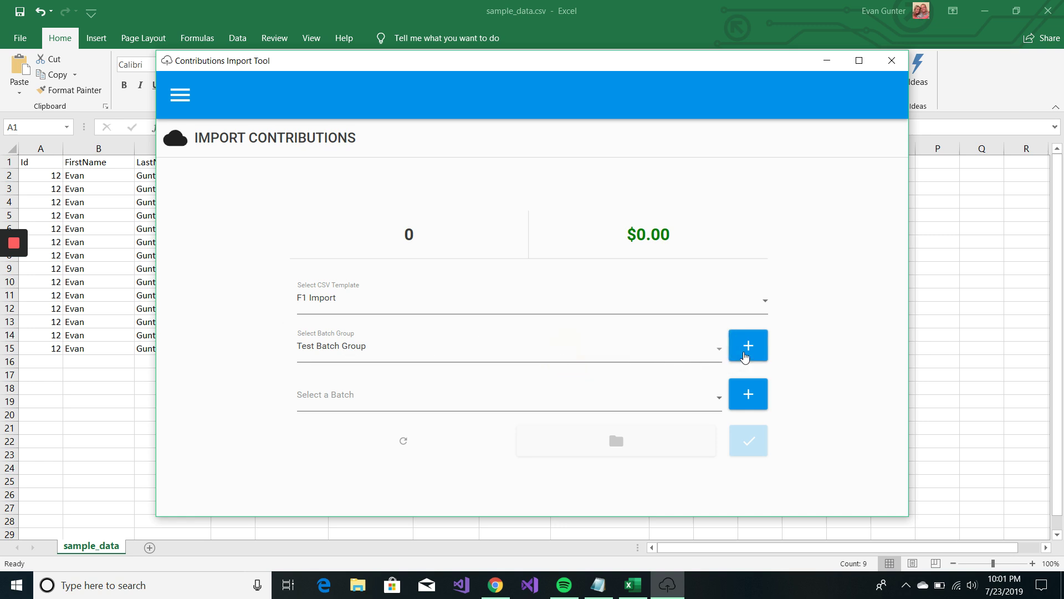
click(744, 351)
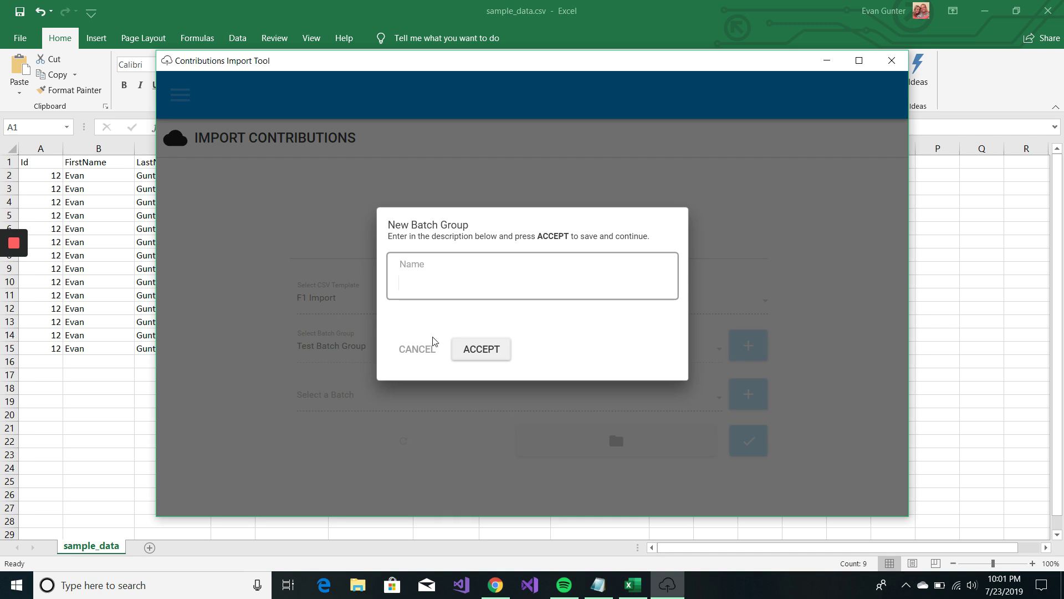
click(415, 355)
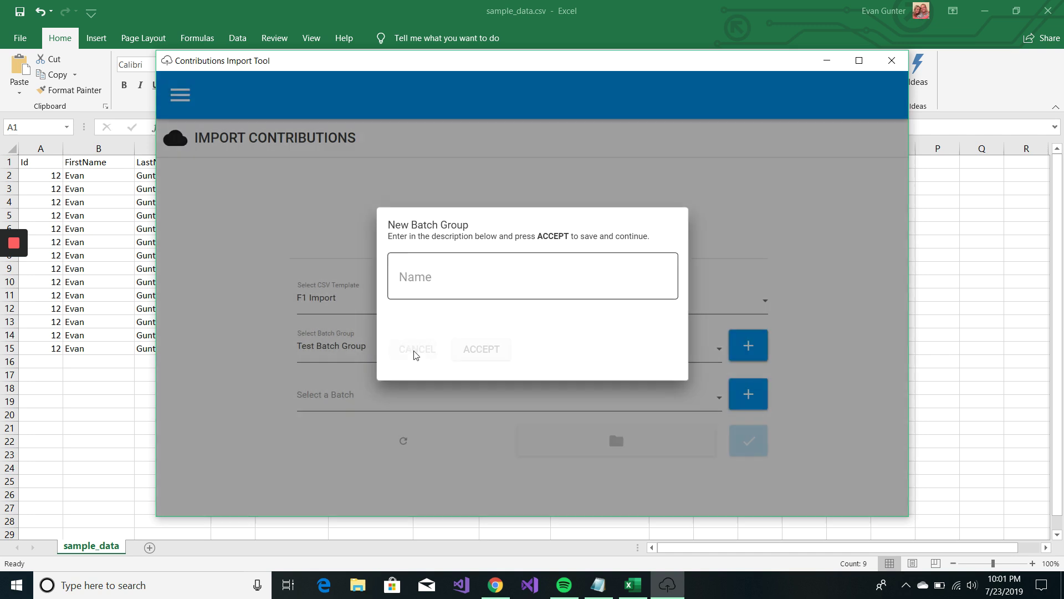
Create Test Batch 1 in Test Batch Group and select Custom Template as its CSV template
click(752, 397)
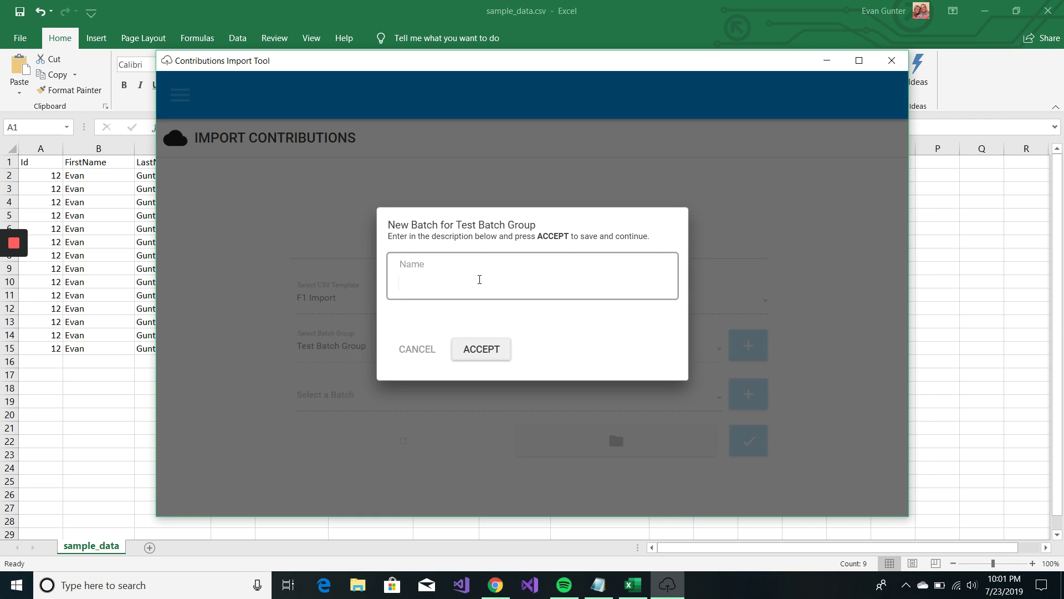
text(Test Batch 1)
click(482, 358)
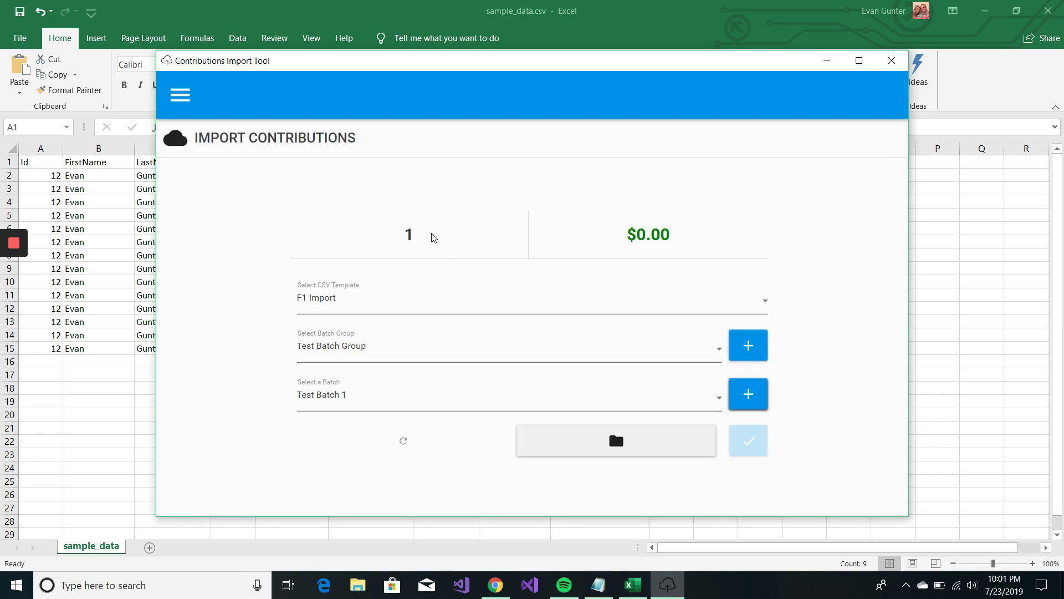
mouse_move(410, 242)
click(647, 300)
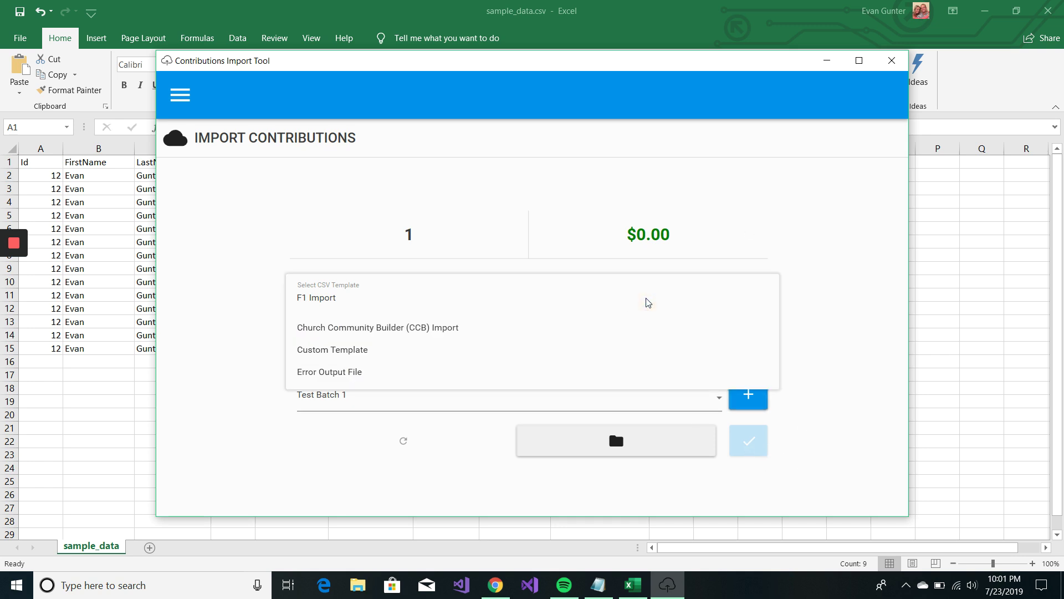
click(338, 351)
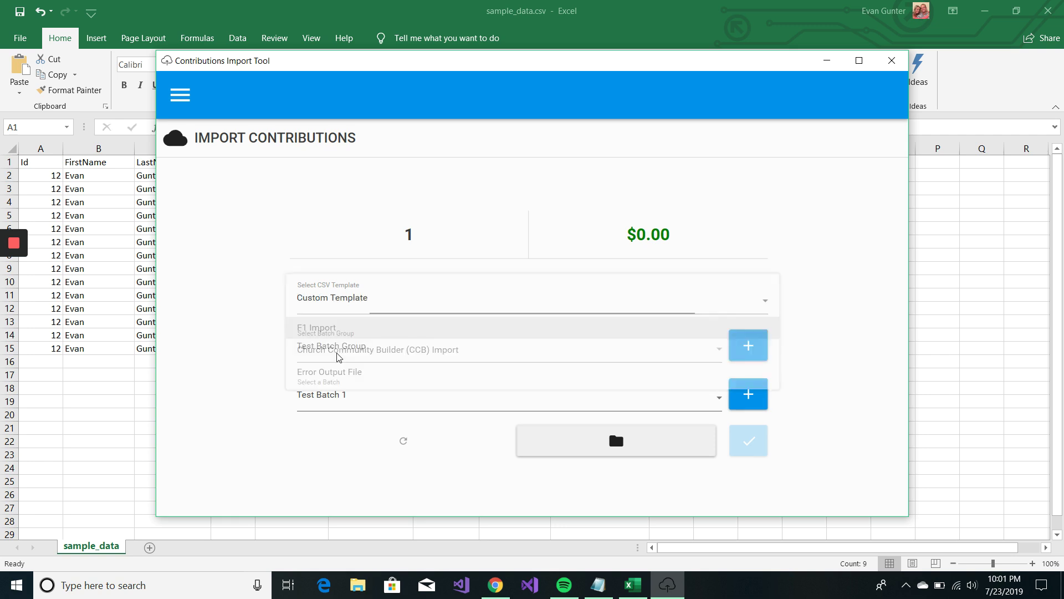
click(812, 315)
Close Excel, saving sample_data.csv in CSV format over the existing file
click(826, 61)
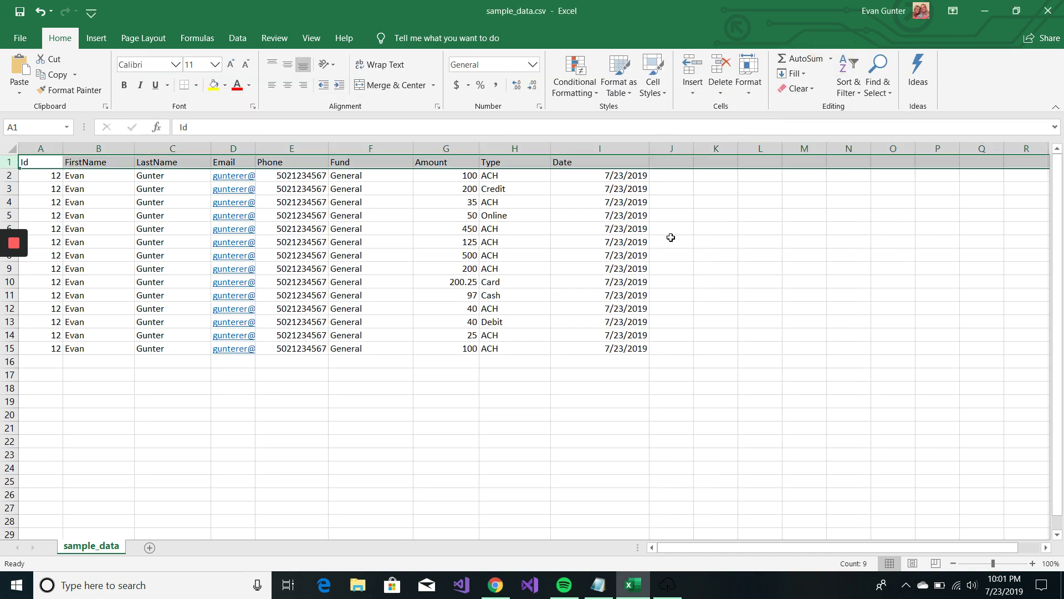
click(1050, 19)
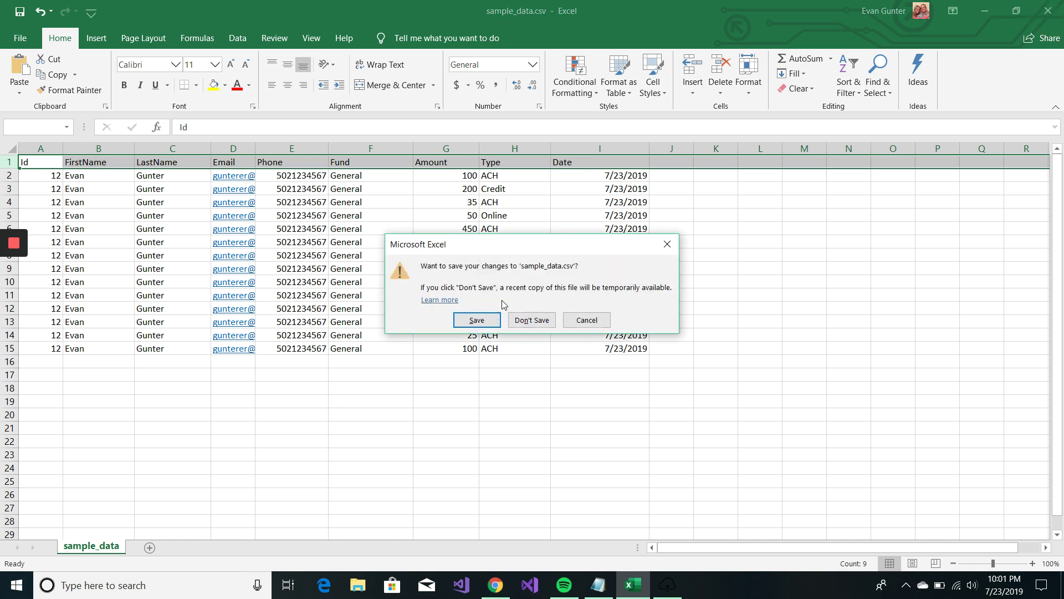
click(476, 320)
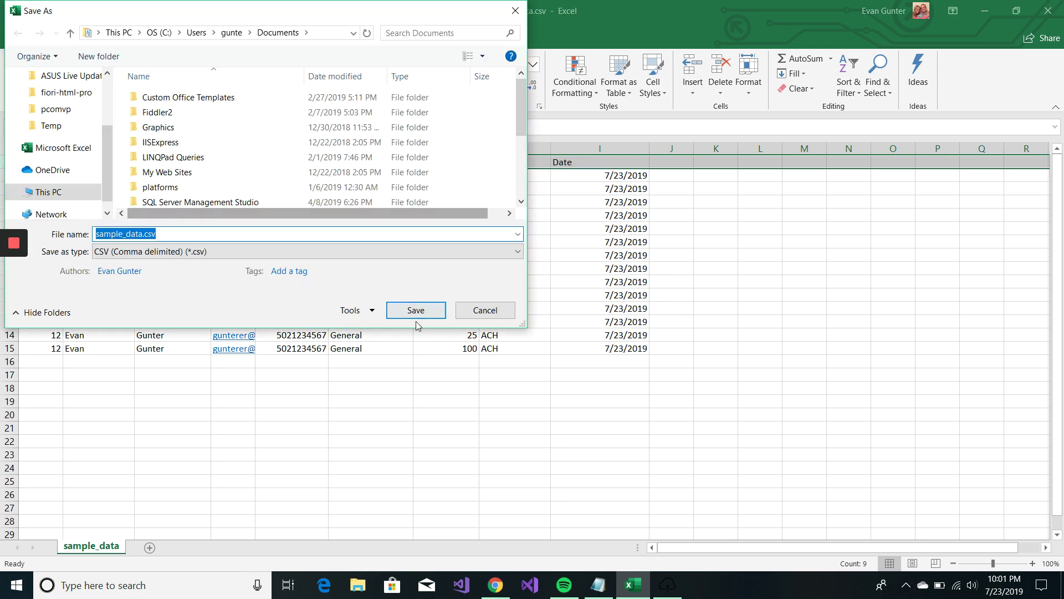
click(417, 310)
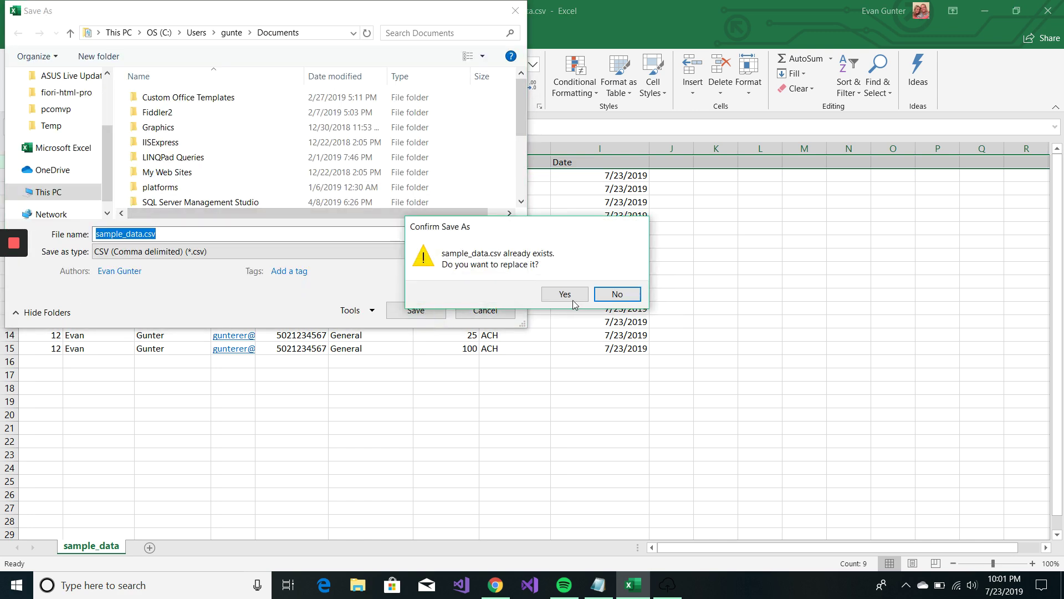
click(574, 299)
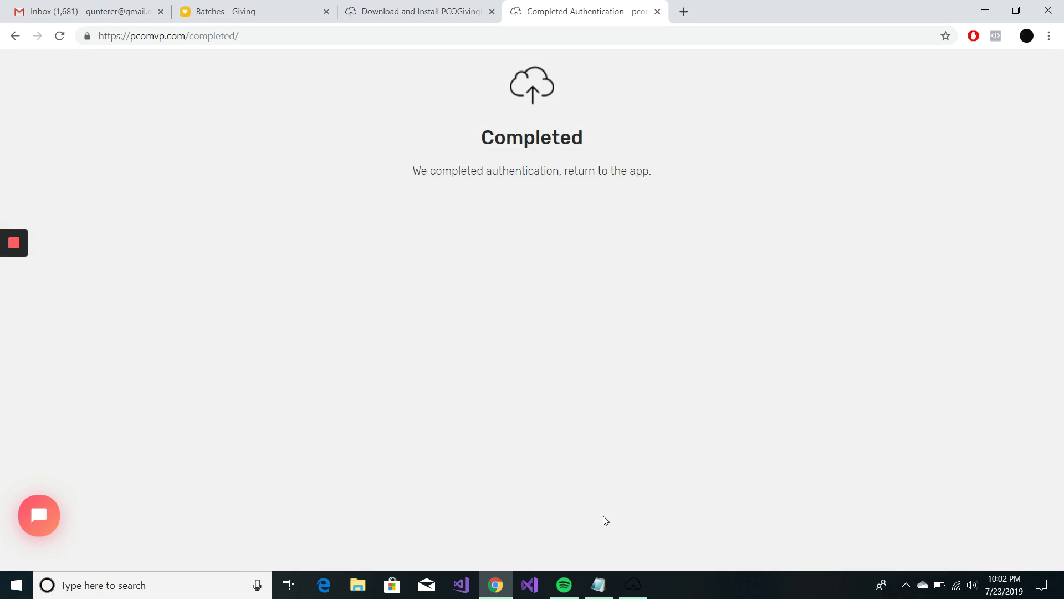
click(633, 585)
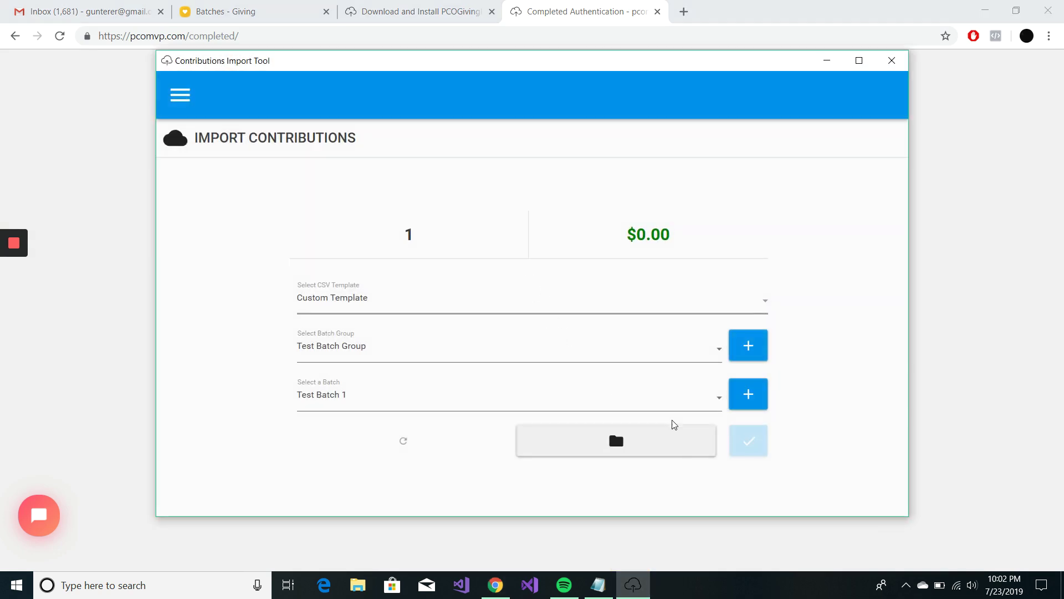
Upload sample_data.csv from the Documents folder into Test Batch 1
click(615, 441)
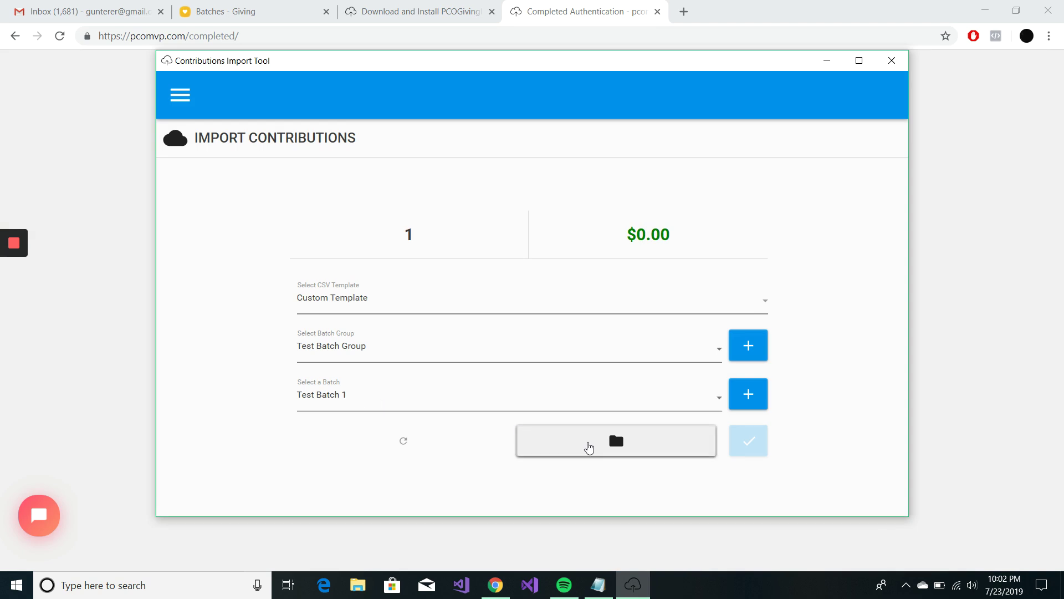
click(588, 444)
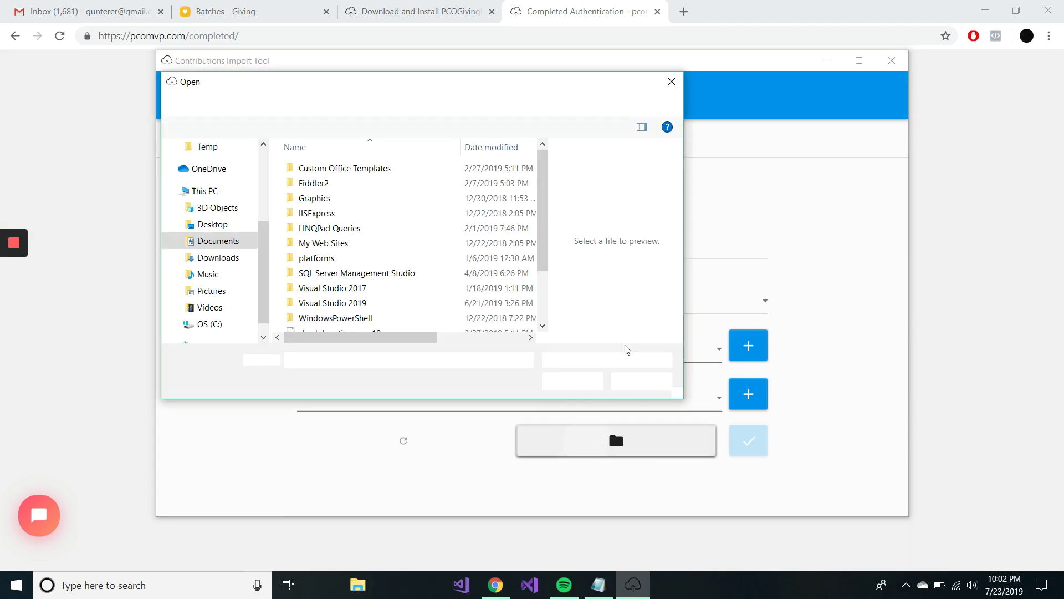
drag(540, 221, 537, 289)
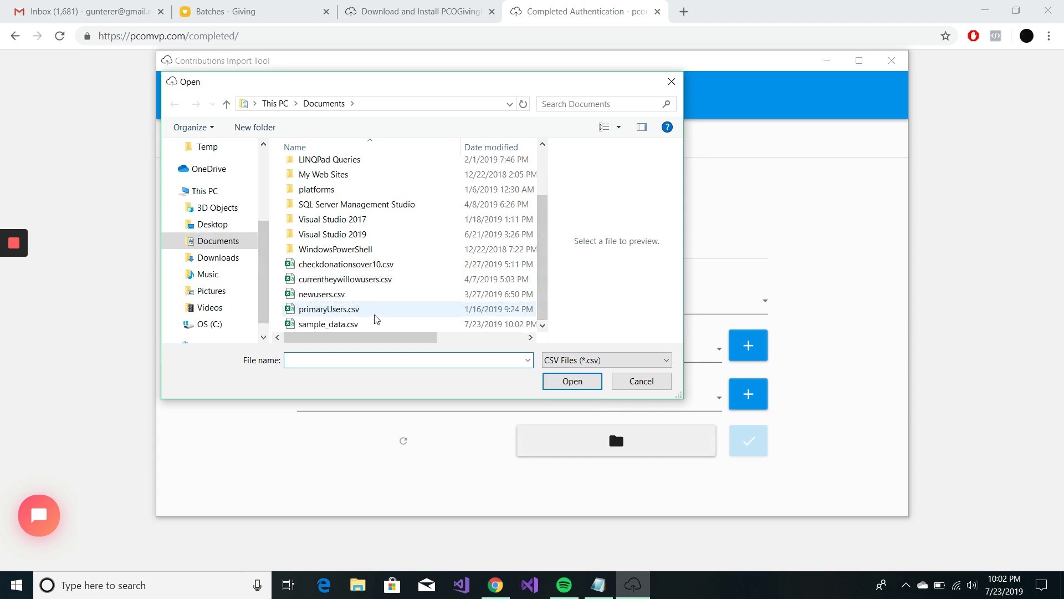
click(363, 324)
click(572, 383)
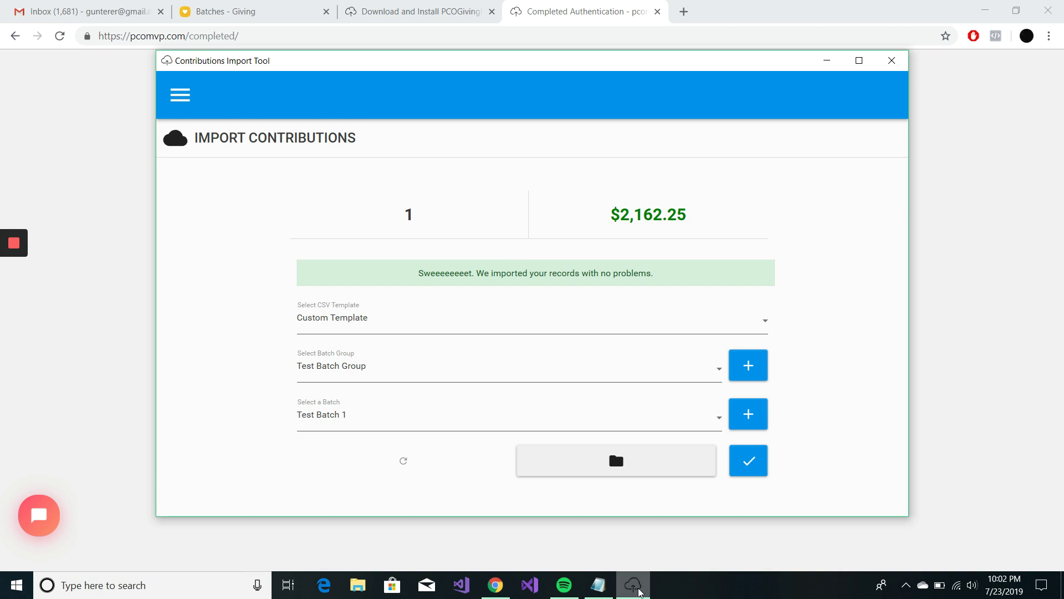
click(598, 585)
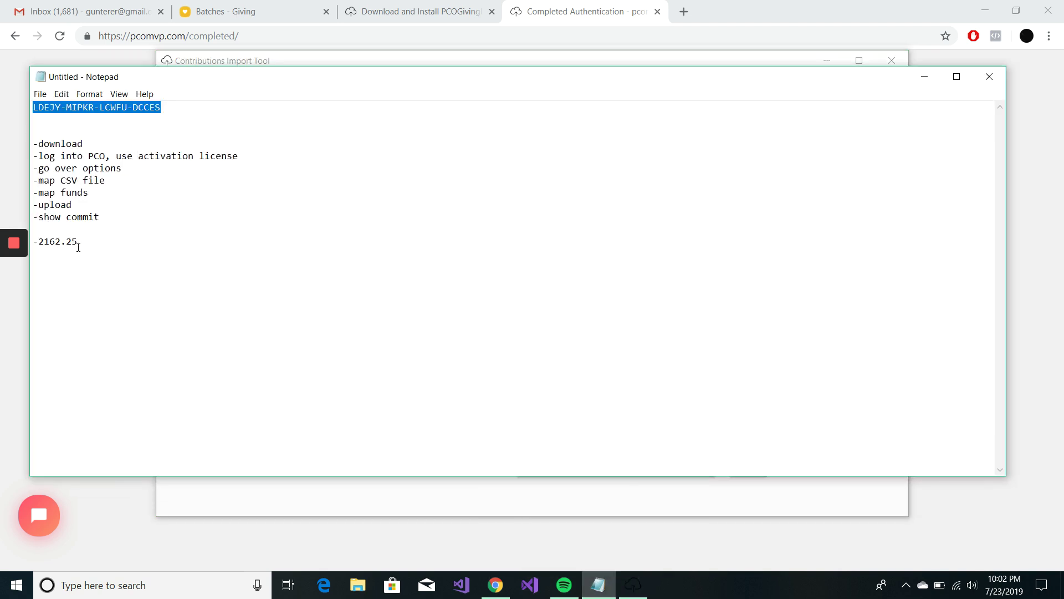
drag(78, 242, 37, 242)
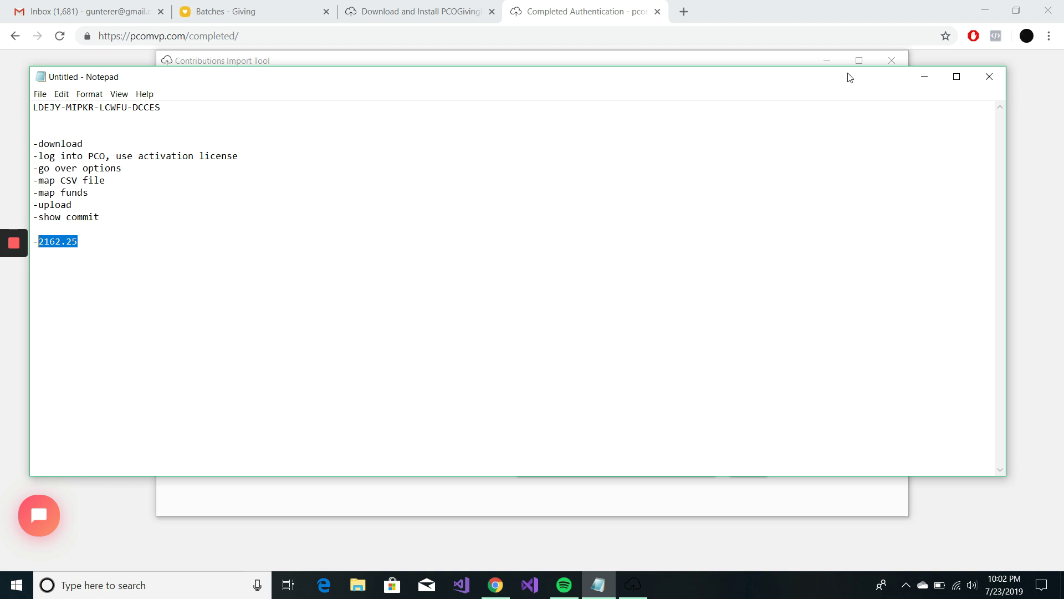
click(910, 79)
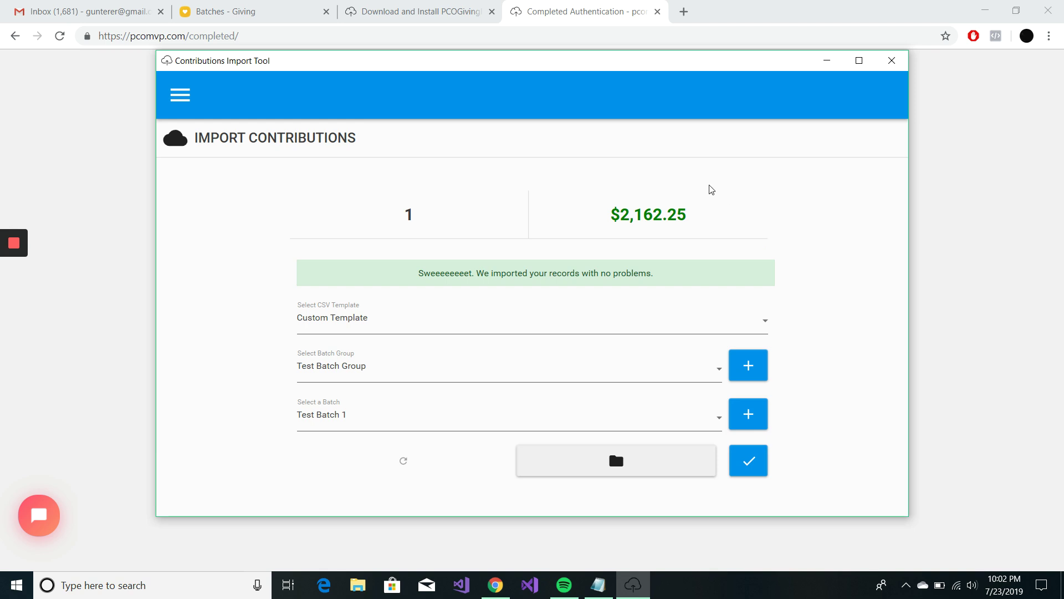
Reload the Giving batches page and review Test Batch Group's 14 donations totalling $2,162.25
click(270, 8)
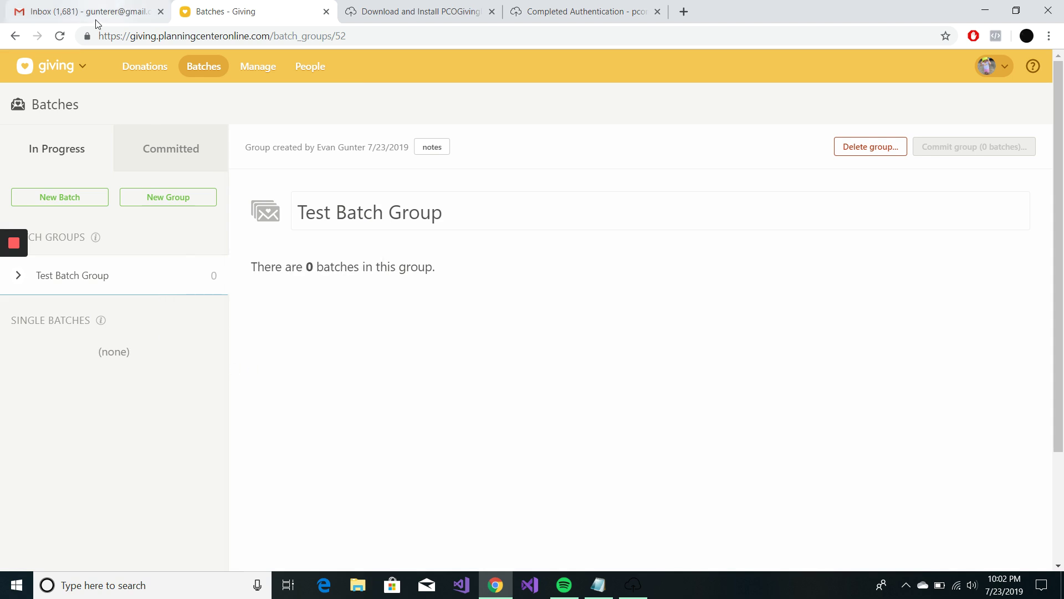
click(58, 35)
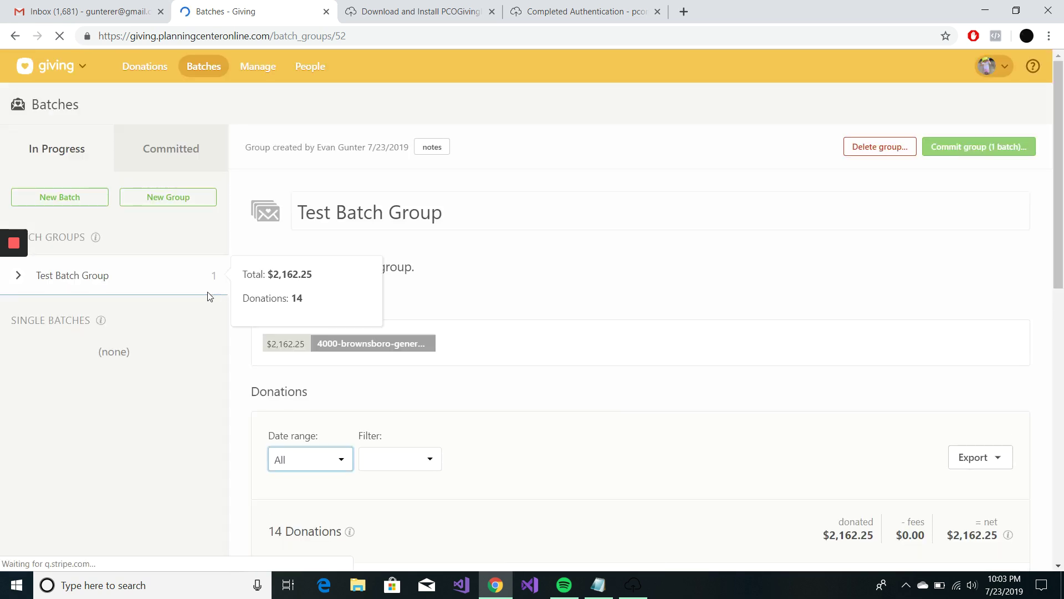
scroll(507, 270, down, 2)
scroll(509, 269, down, 4)
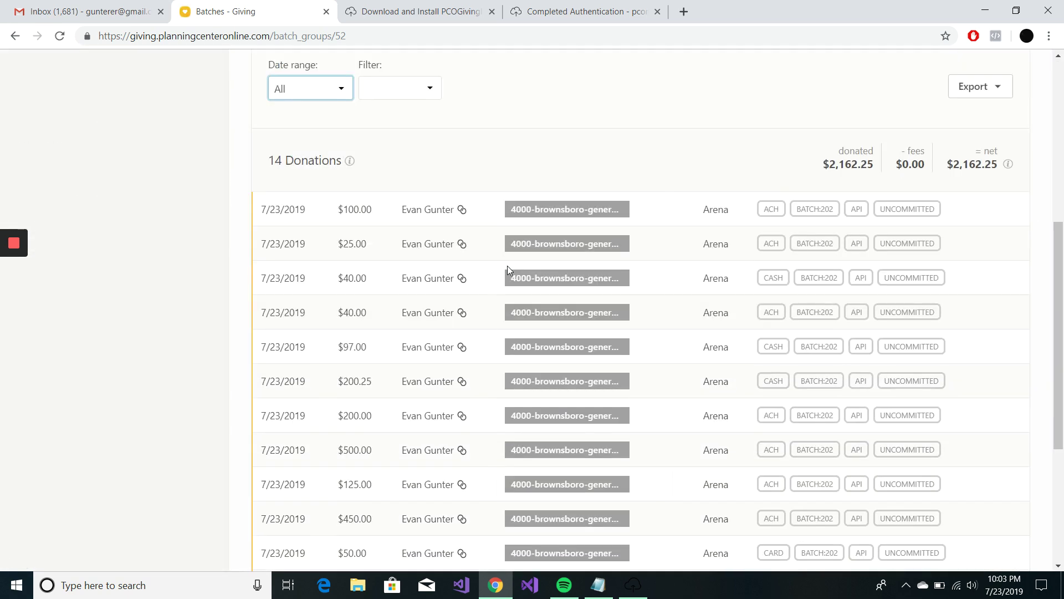
scroll(509, 270, up, 7)
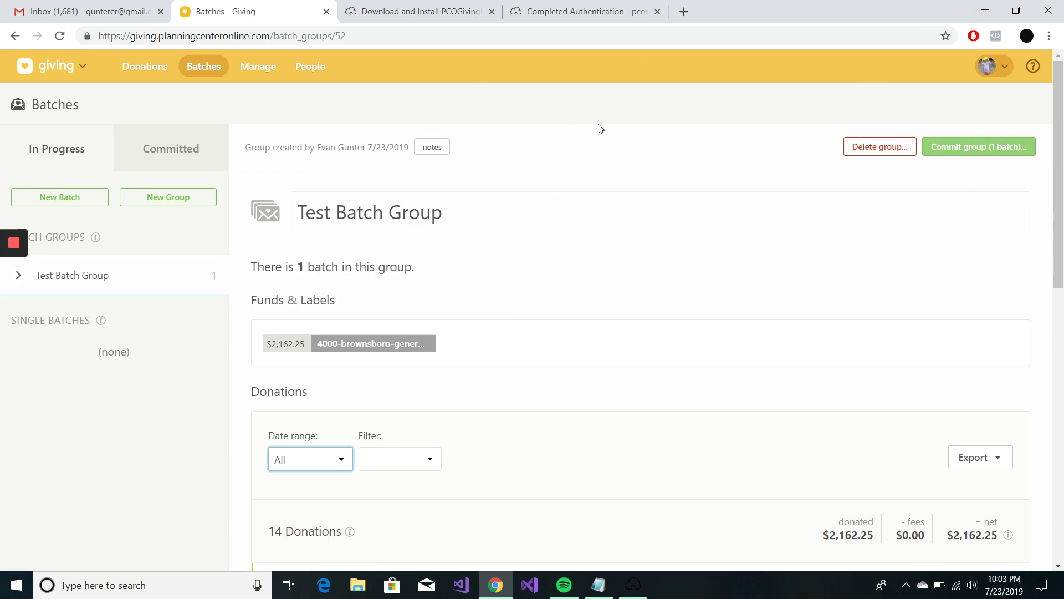
Back in the import tool, start committing Test Batch Group, then cancel the ARE YOU SURE? confirmation
click(985, 10)
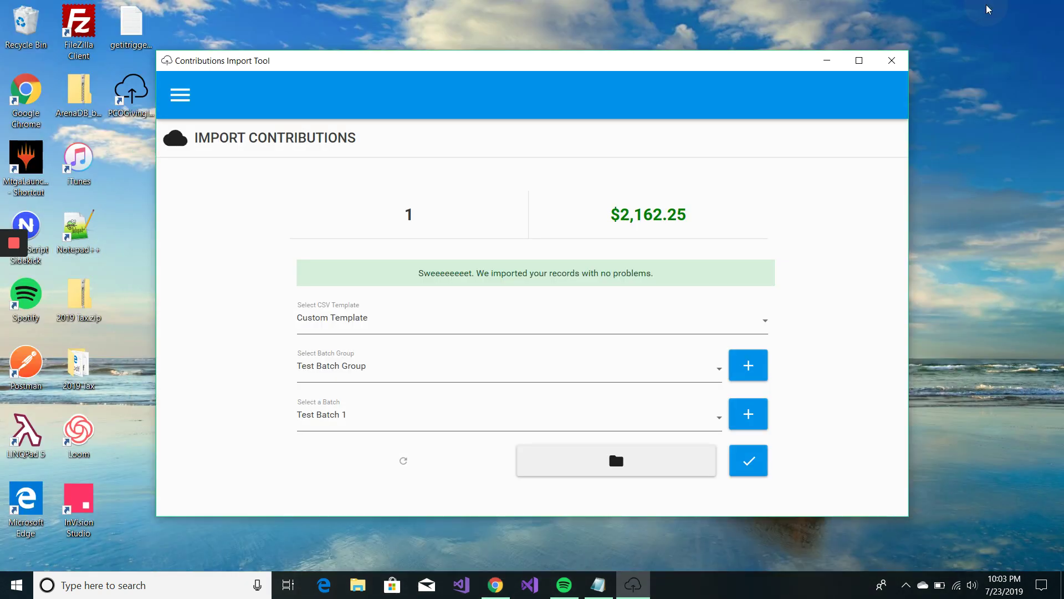
click(750, 463)
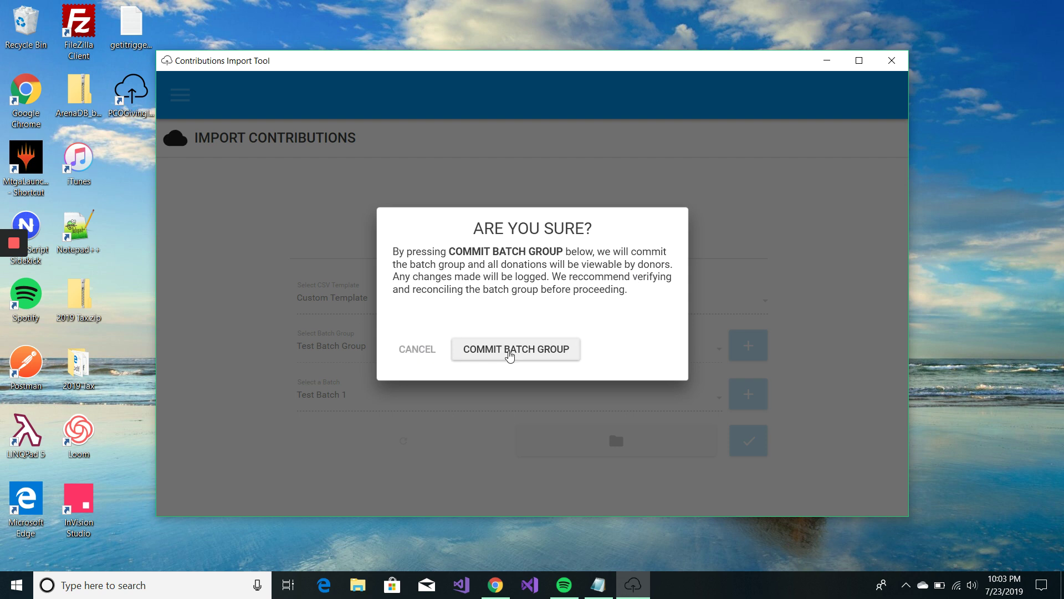
click(508, 353)
click(413, 350)
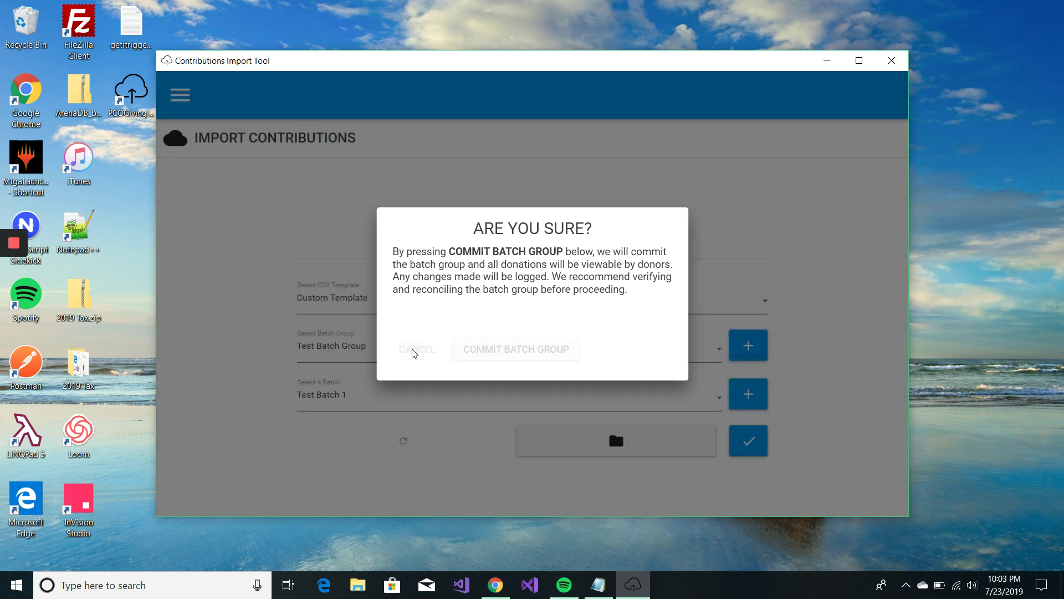